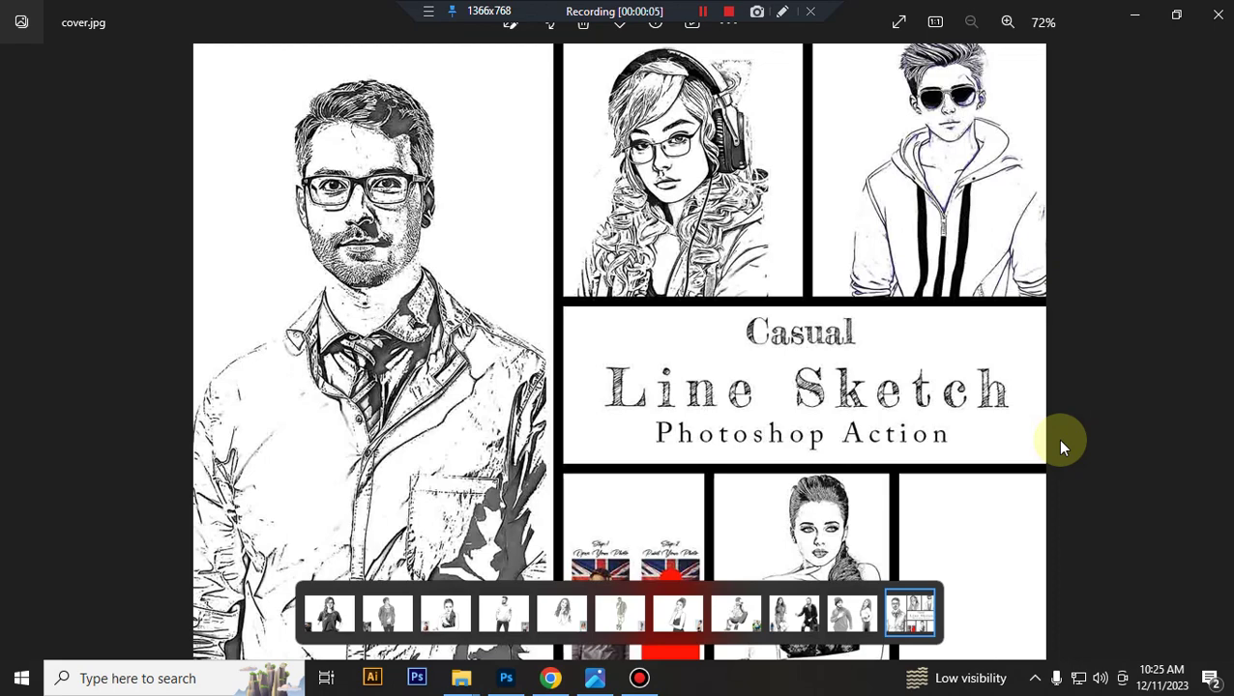
- Load the Casual Line Sketch .atn action file into Photoshop from its Explorer folder
left_click(501, 680)
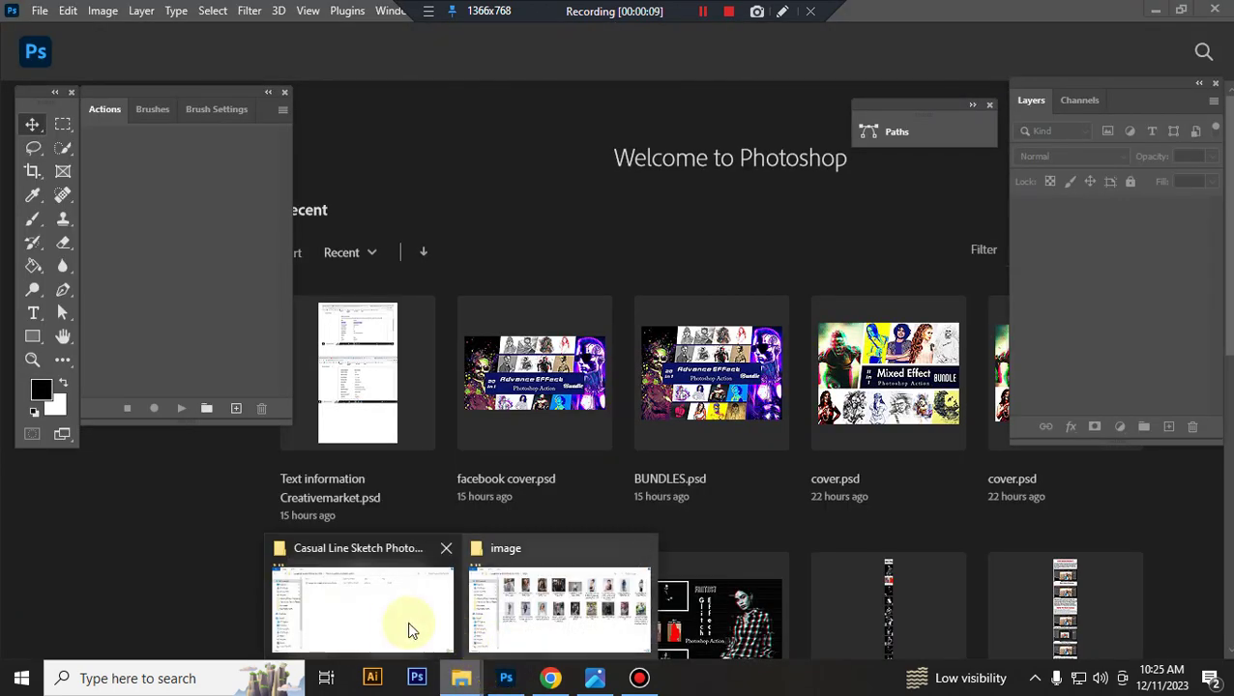
left_click(407, 628)
left_click(410, 136)
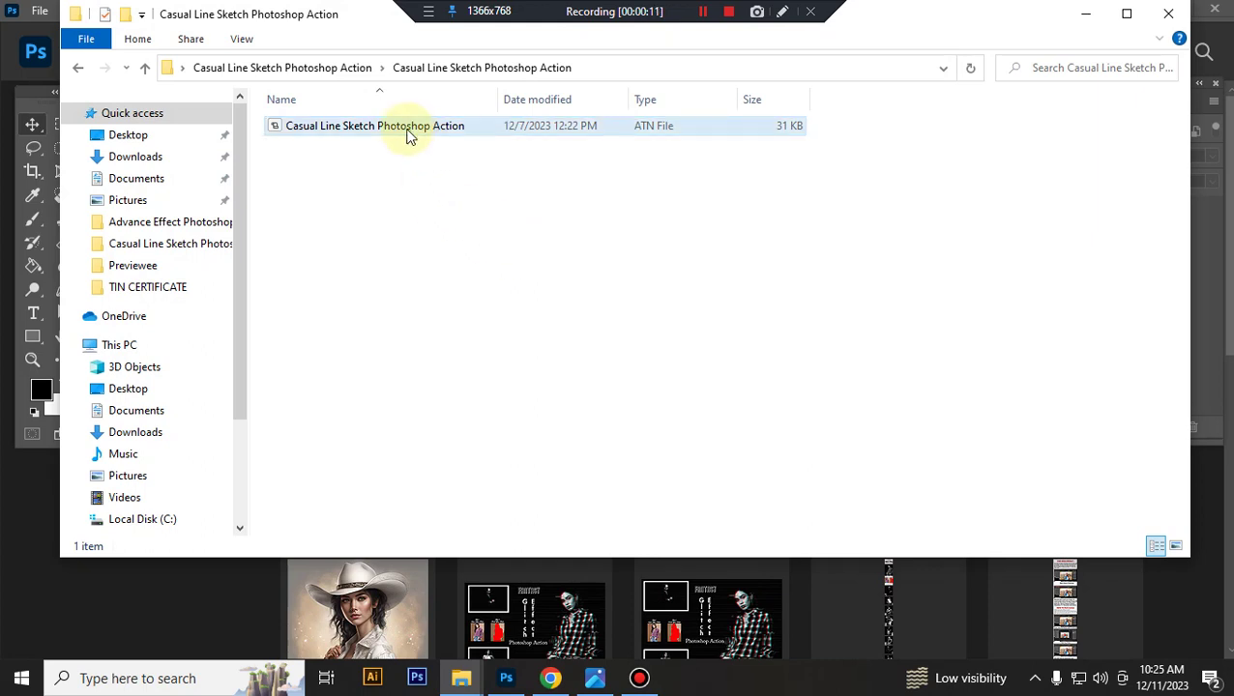
left_click(410, 136)
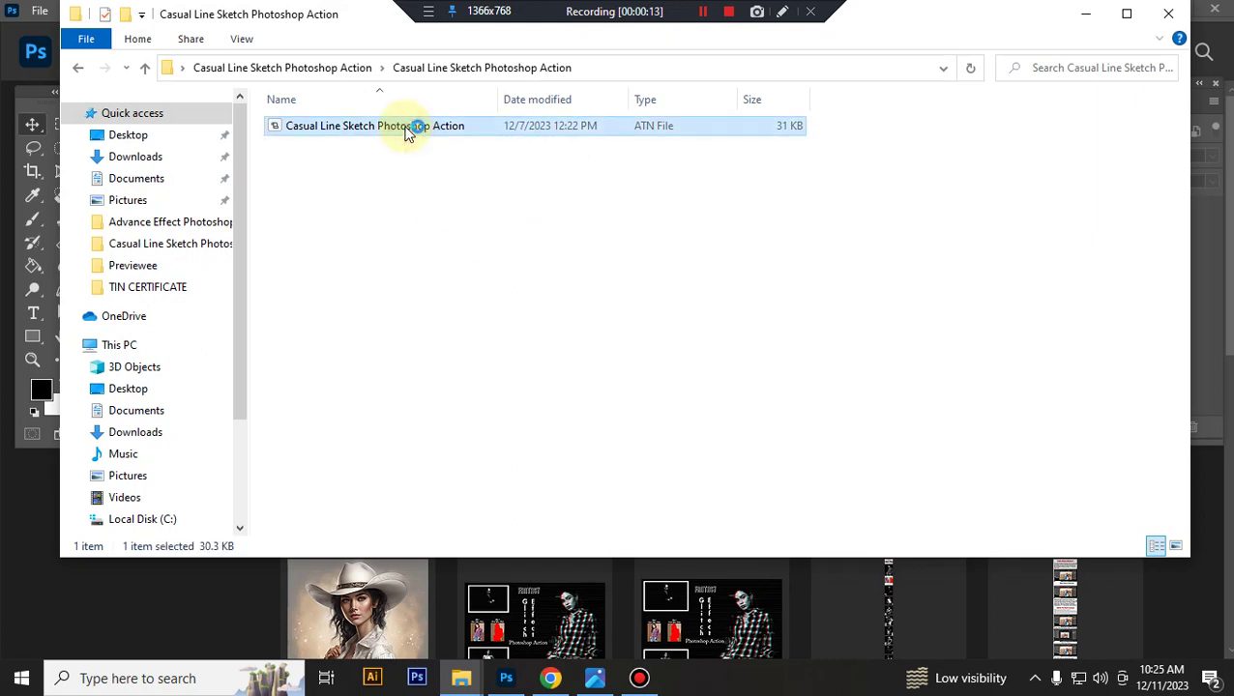
double_click(410, 134)
mouse_move(462, 678)
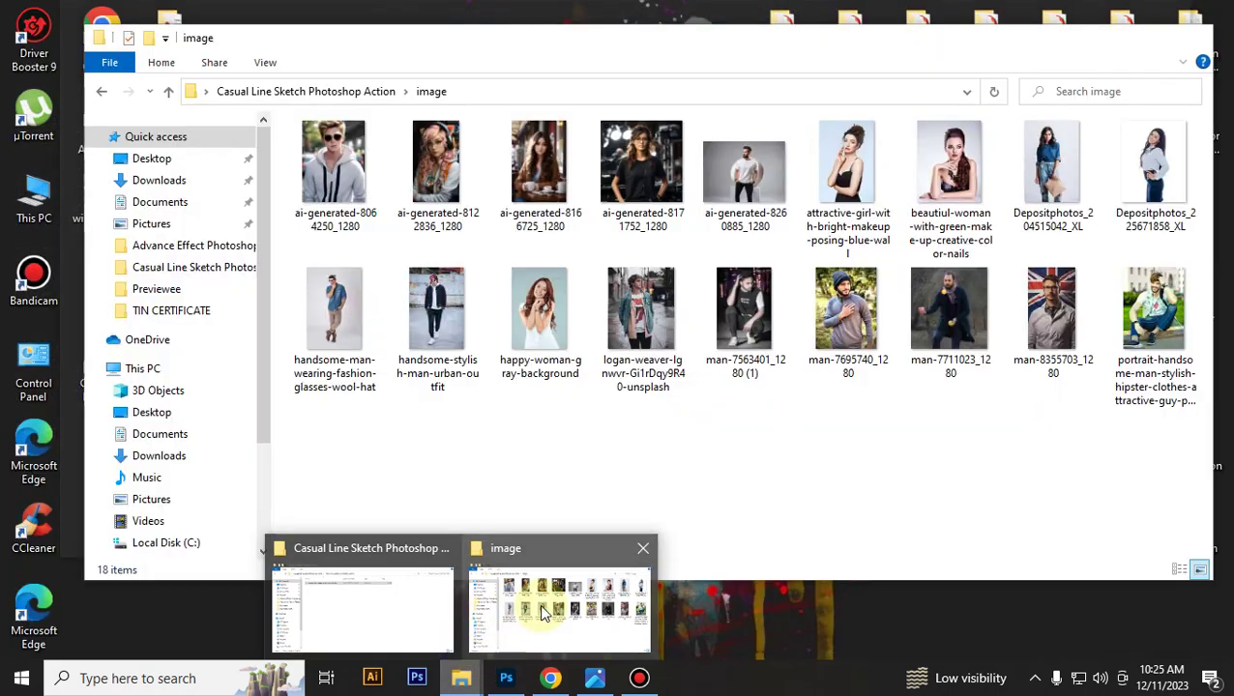
- Drag man-8355703_1280 from Explorer onto Photoshop to open the Union Jack portrait
left_click(542, 608)
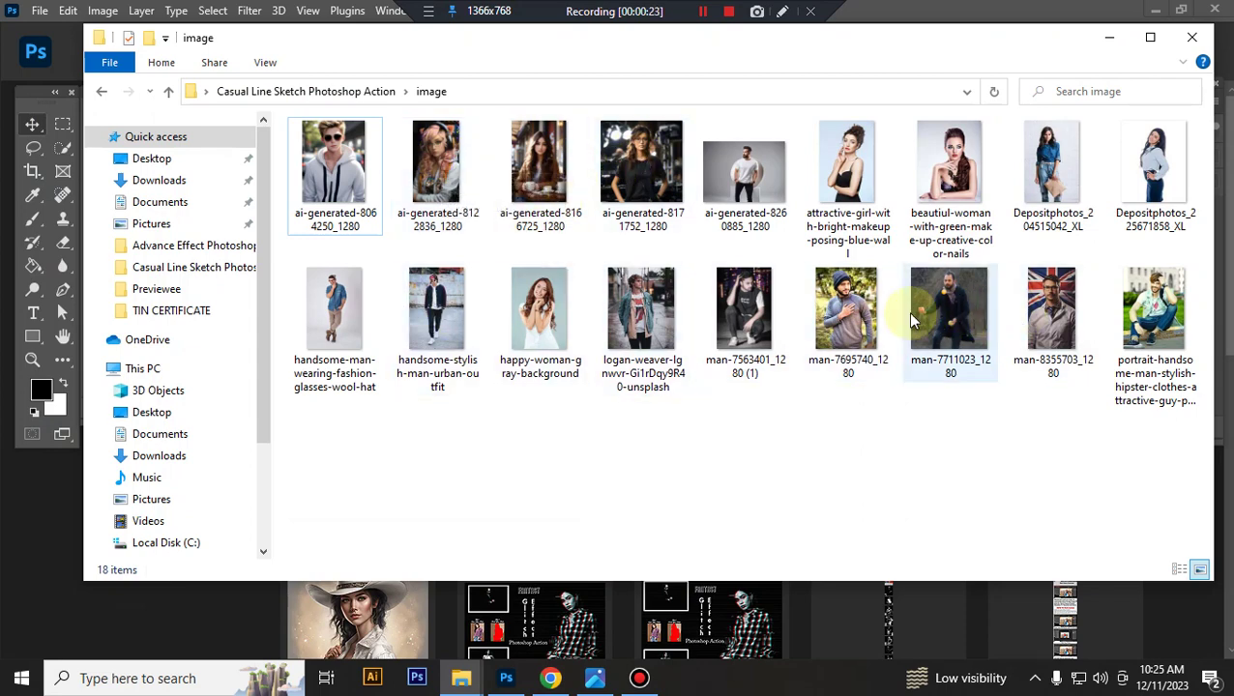
left_click_drag(1051, 310, 530, 682)
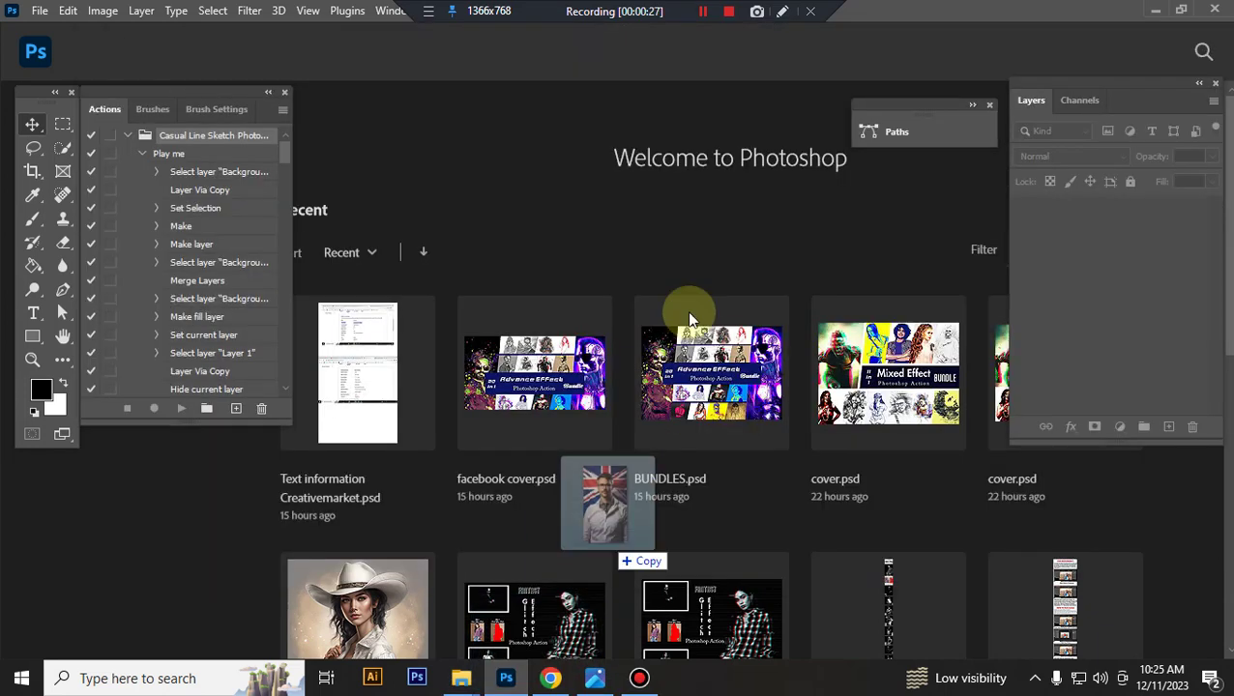
left_click_drag(530, 682, 627, 262)
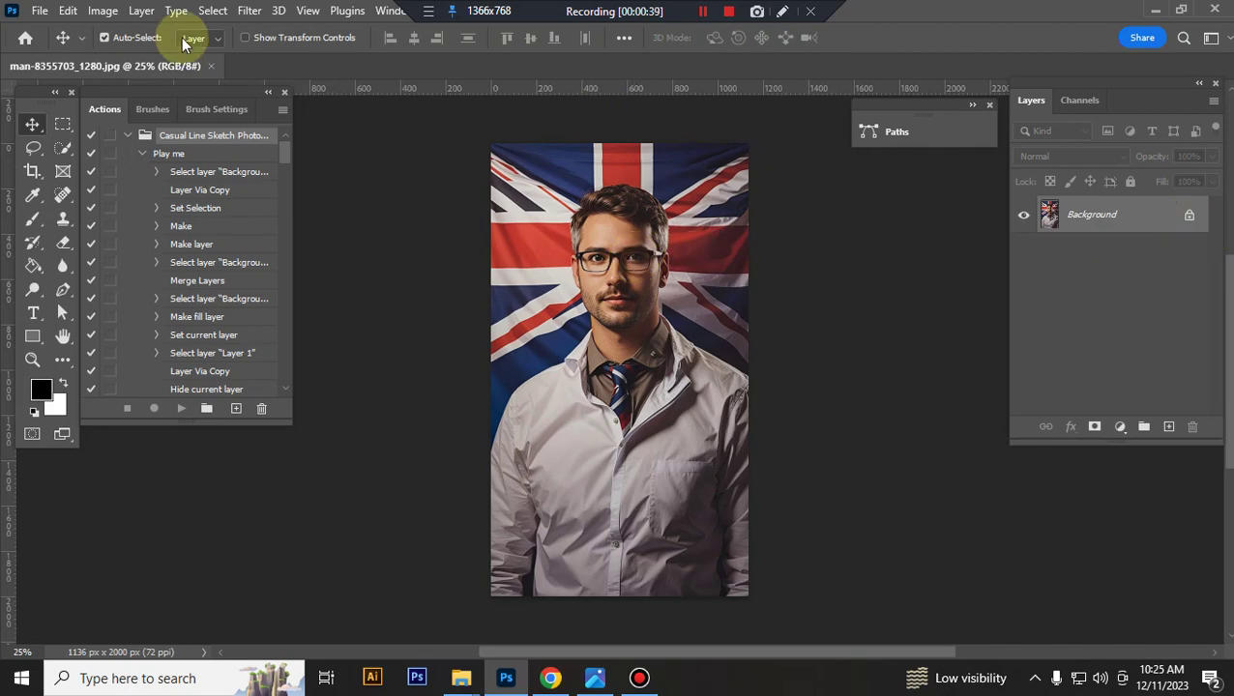
left_click(100, 17)
mouse_move(145, 30)
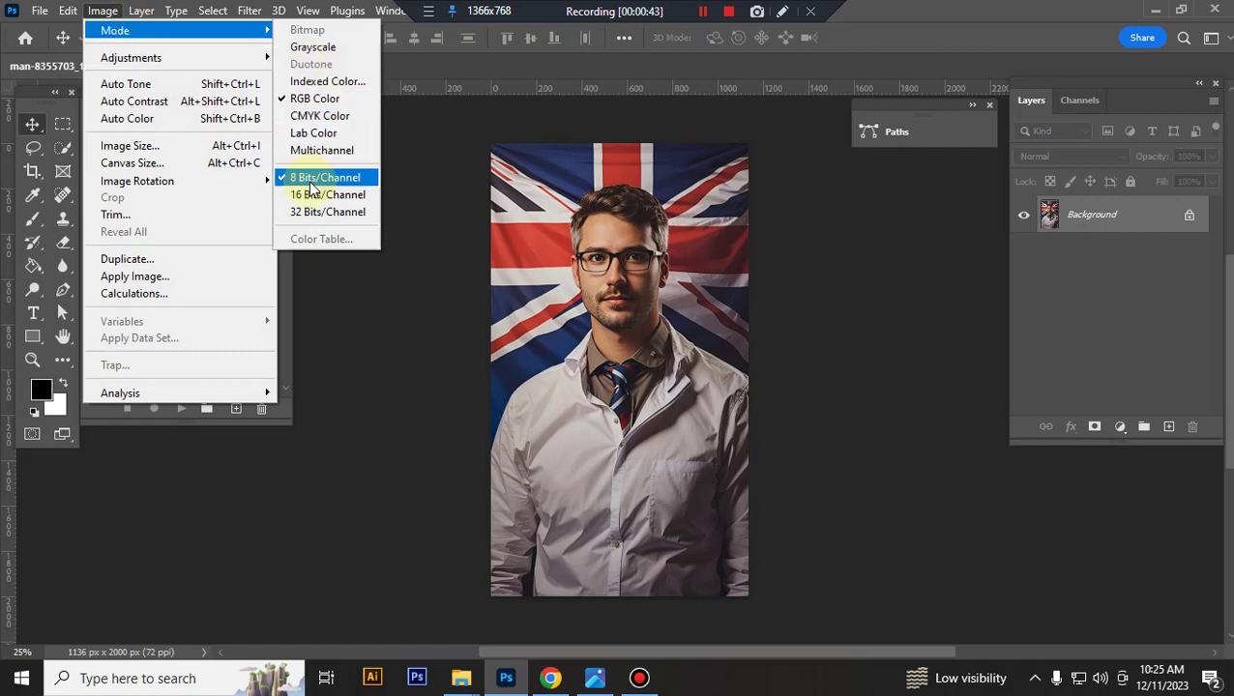
left_click(106, 146)
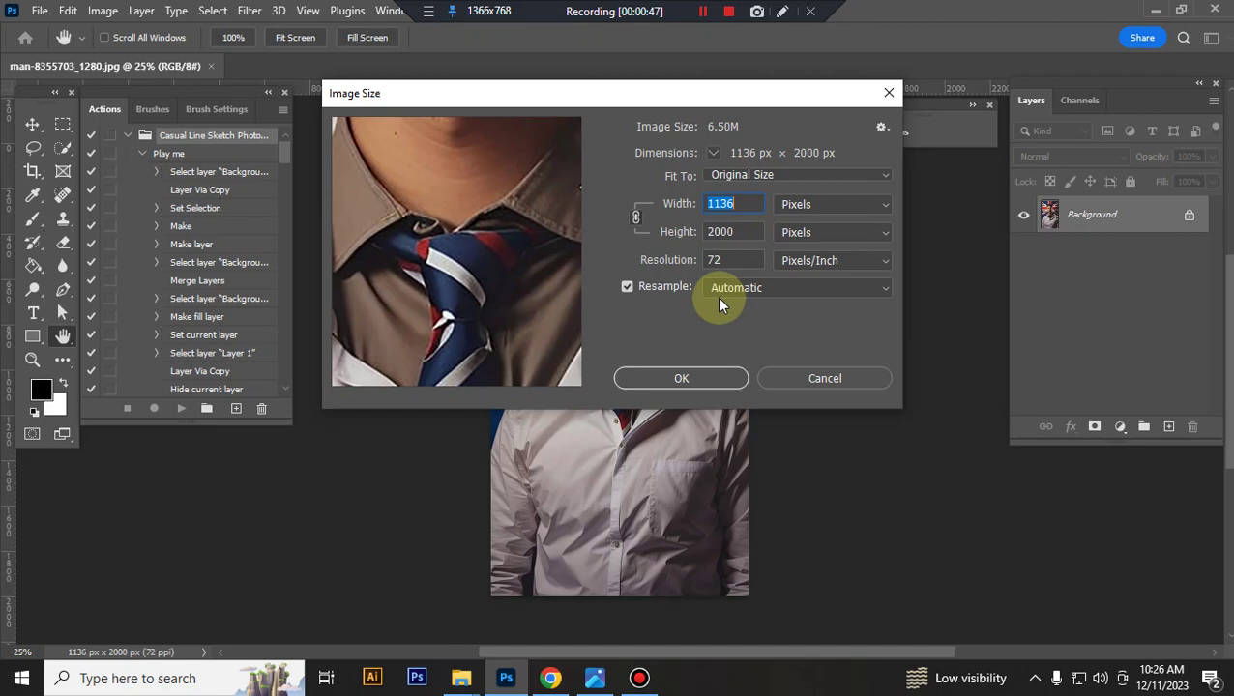
left_click(820, 380)
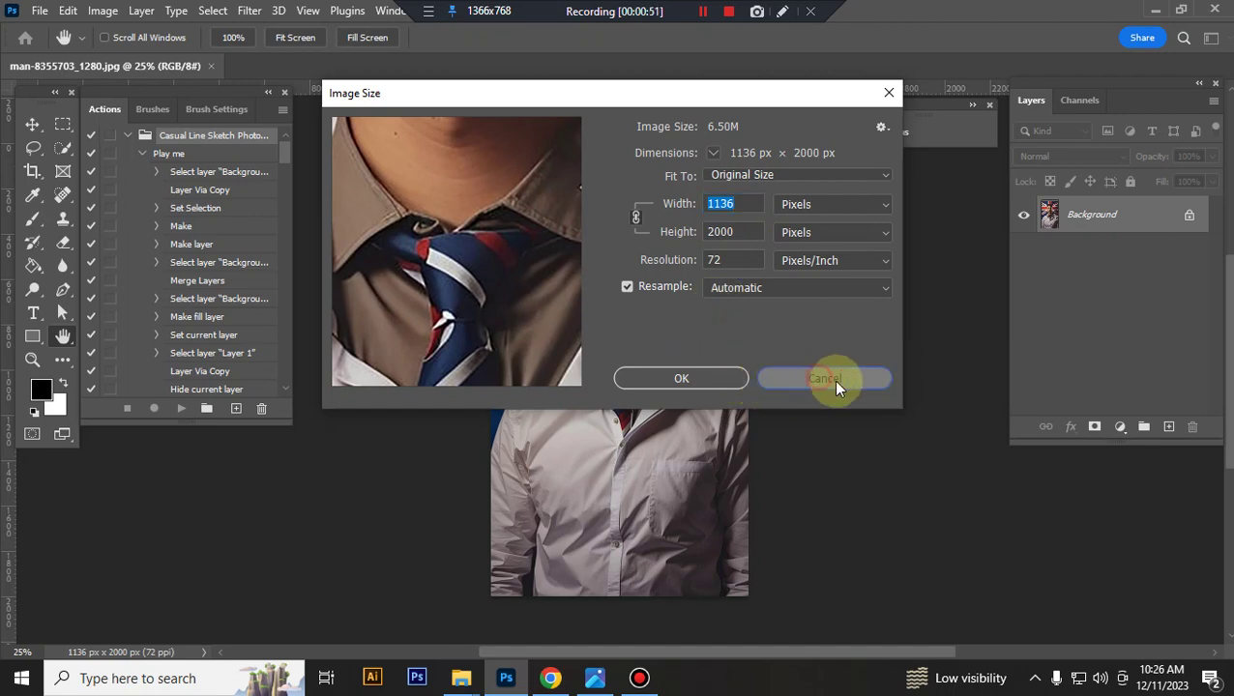
- Set the foreground colour to pure red (ff0000) and use Select Subject on the man
left_click(41, 391)
left_click(290, 223)
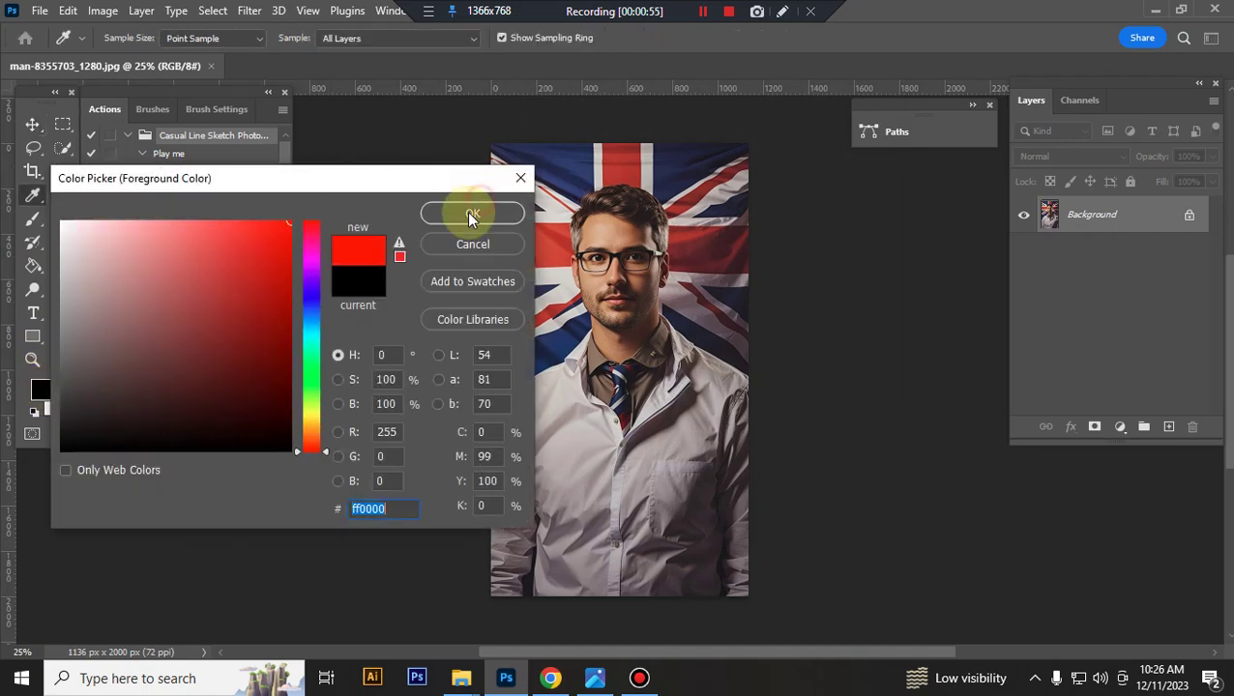
left_click(470, 214)
left_click(63, 147)
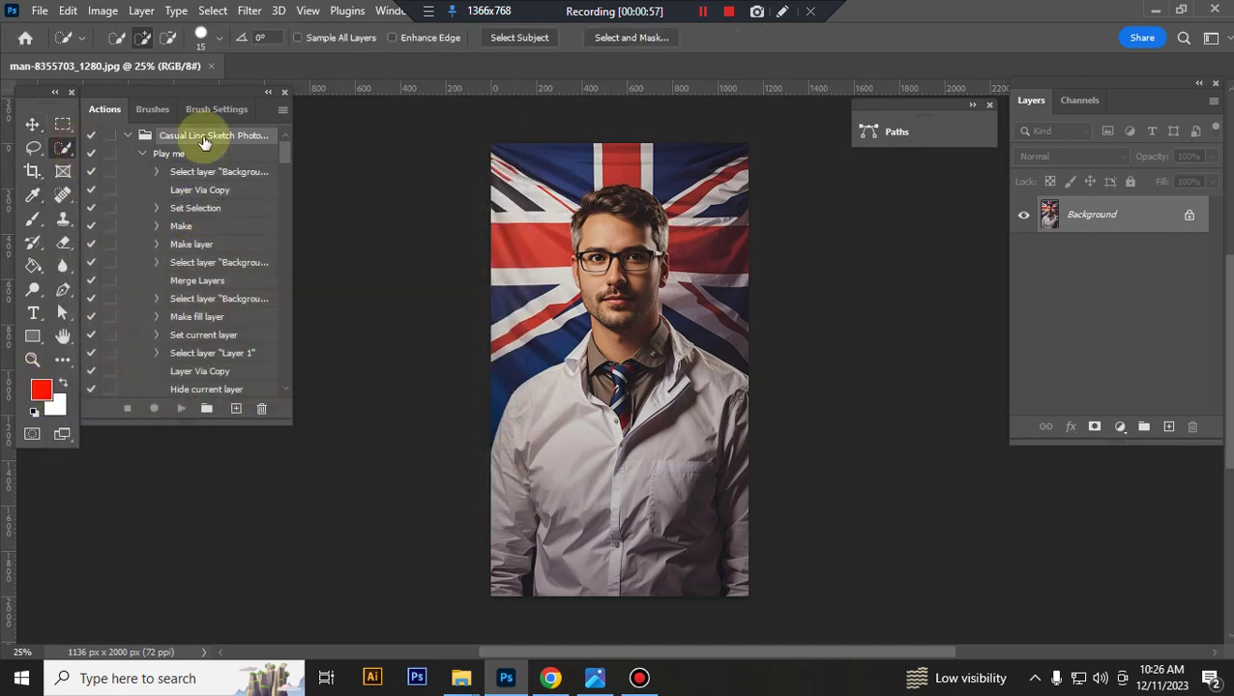
left_click(508, 44)
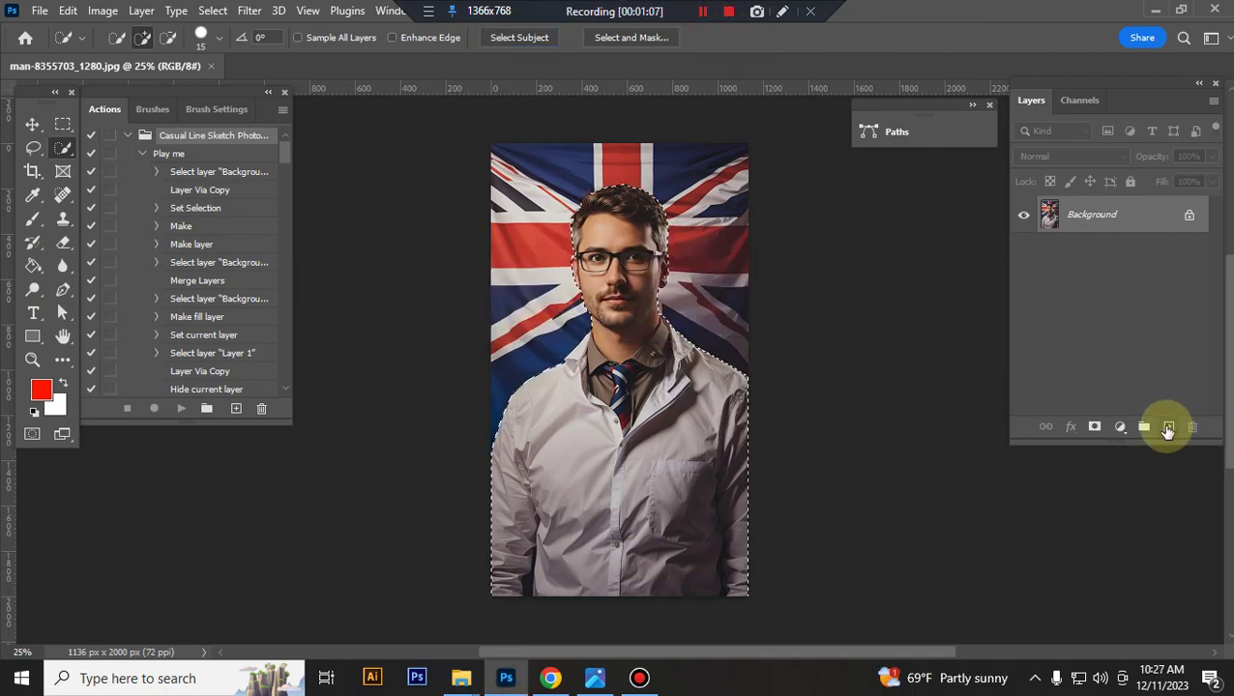
- Add a new layer named 'paint'
left_click(1168, 427)
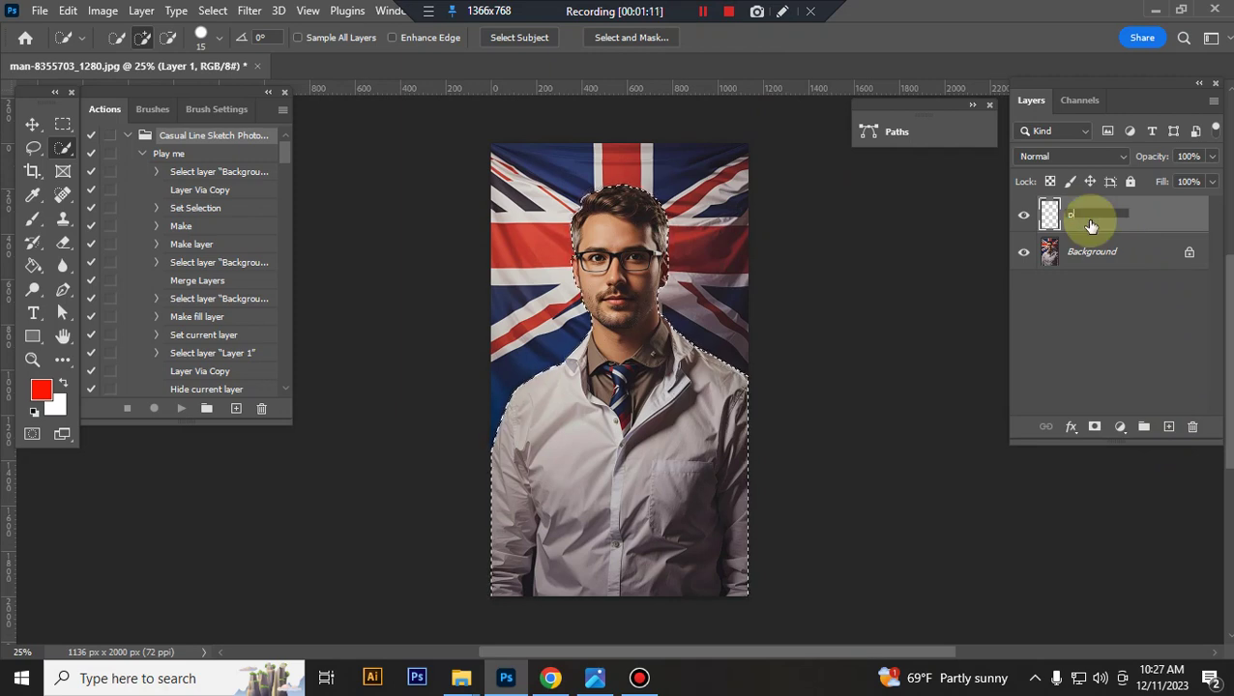
type("ain")
type("t")
key("Return")
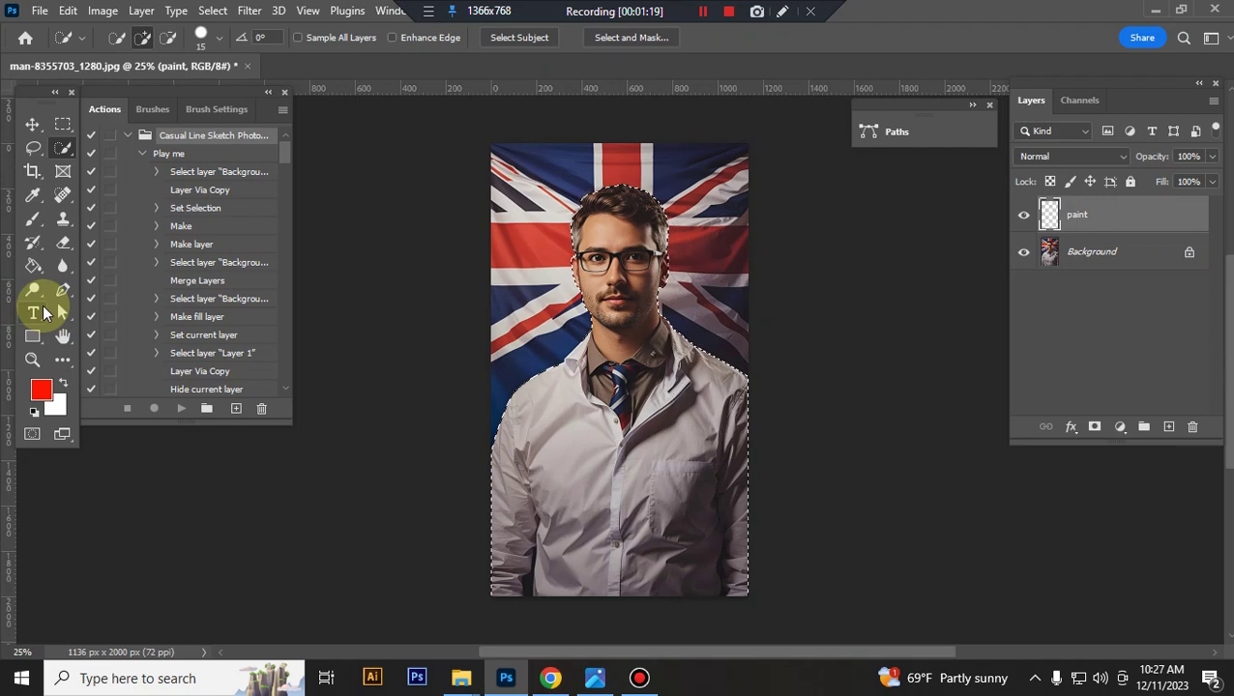
- Fill the man's selection solid red with the Paint Bucket and deselect
left_click(34, 269)
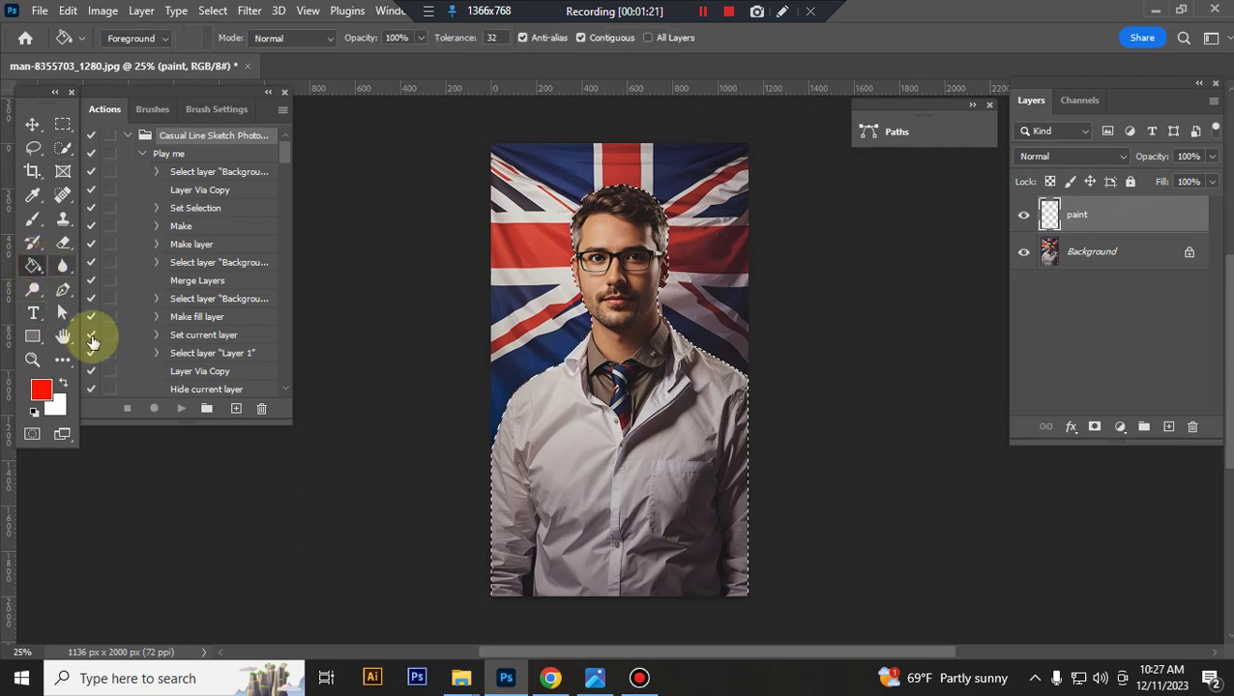
left_click(650, 370)
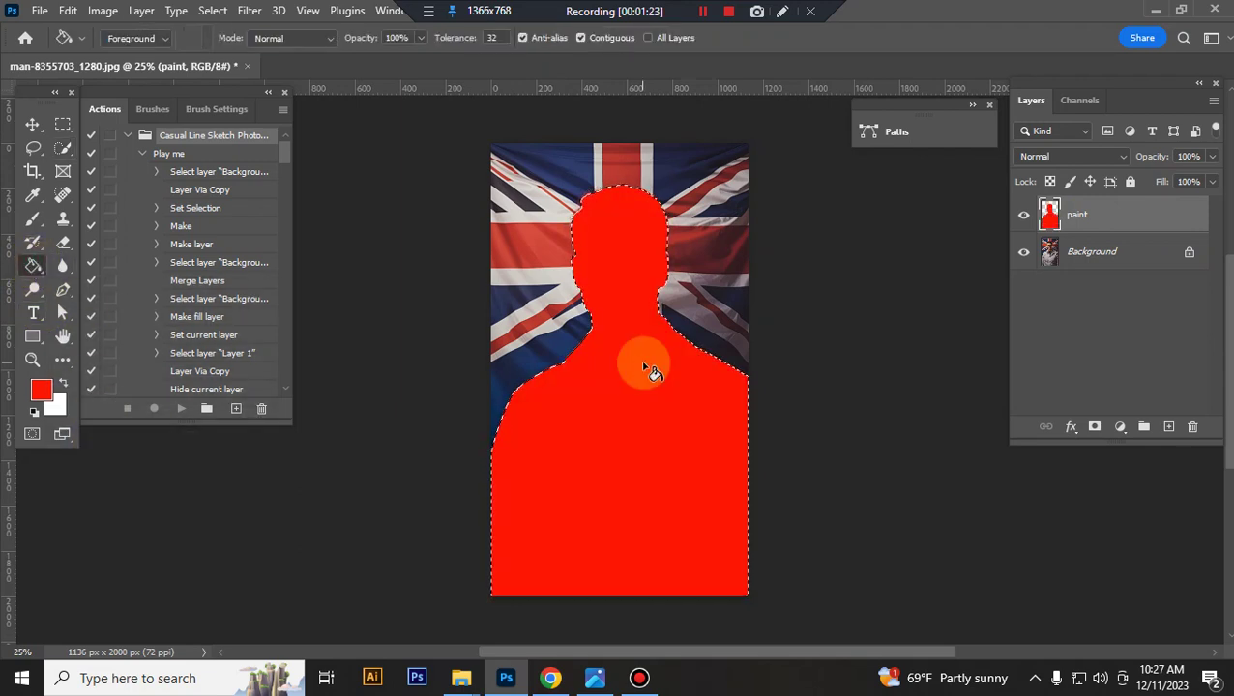
key("ctrl+d")
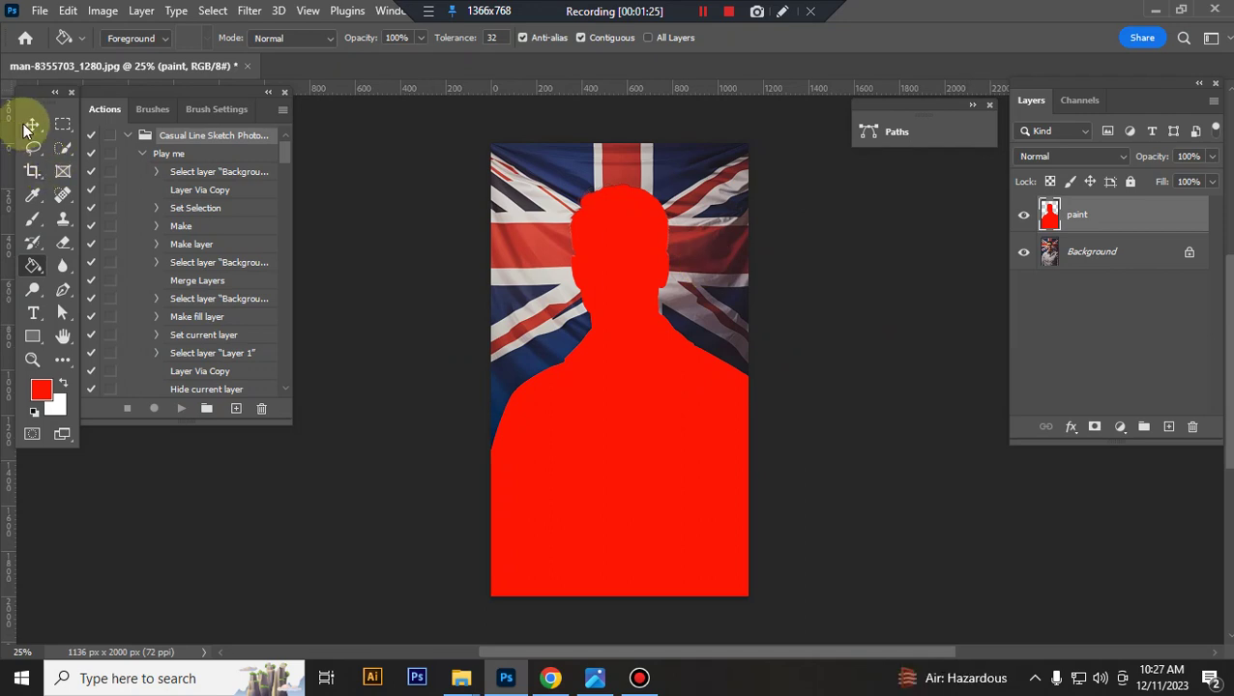
left_click(30, 127)
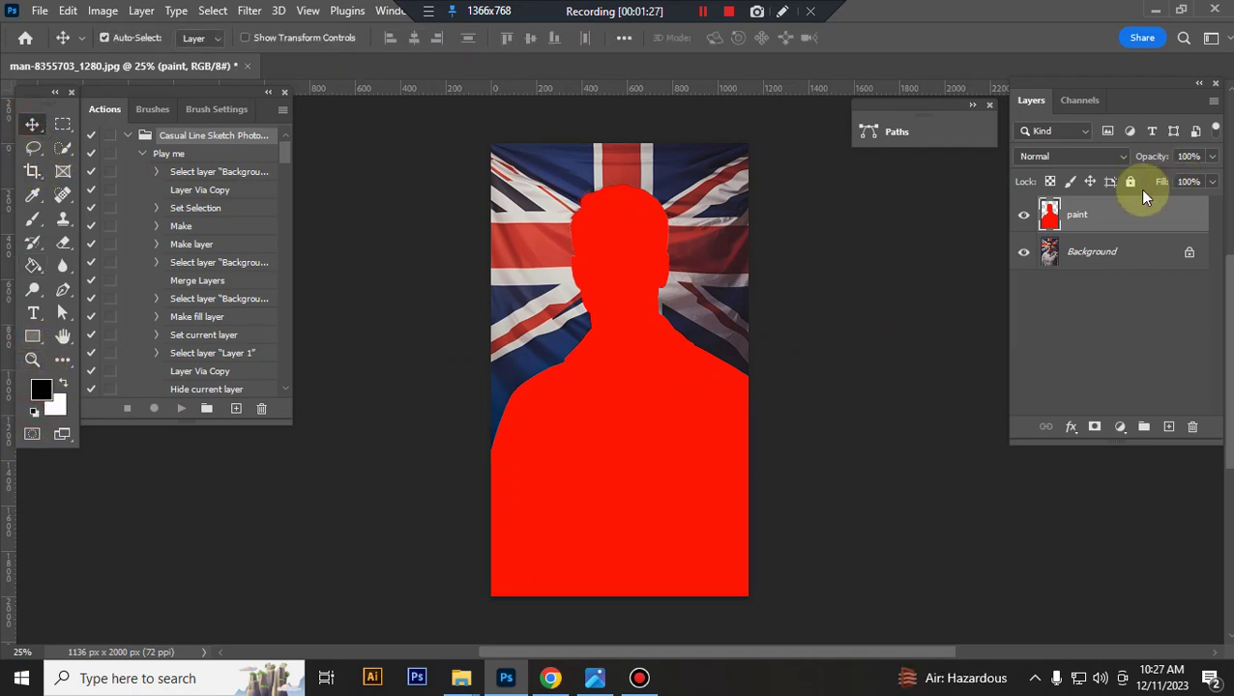
- Hide the paint layer and play the Casual Line Sketch 'Play me' action
left_click(1023, 215)
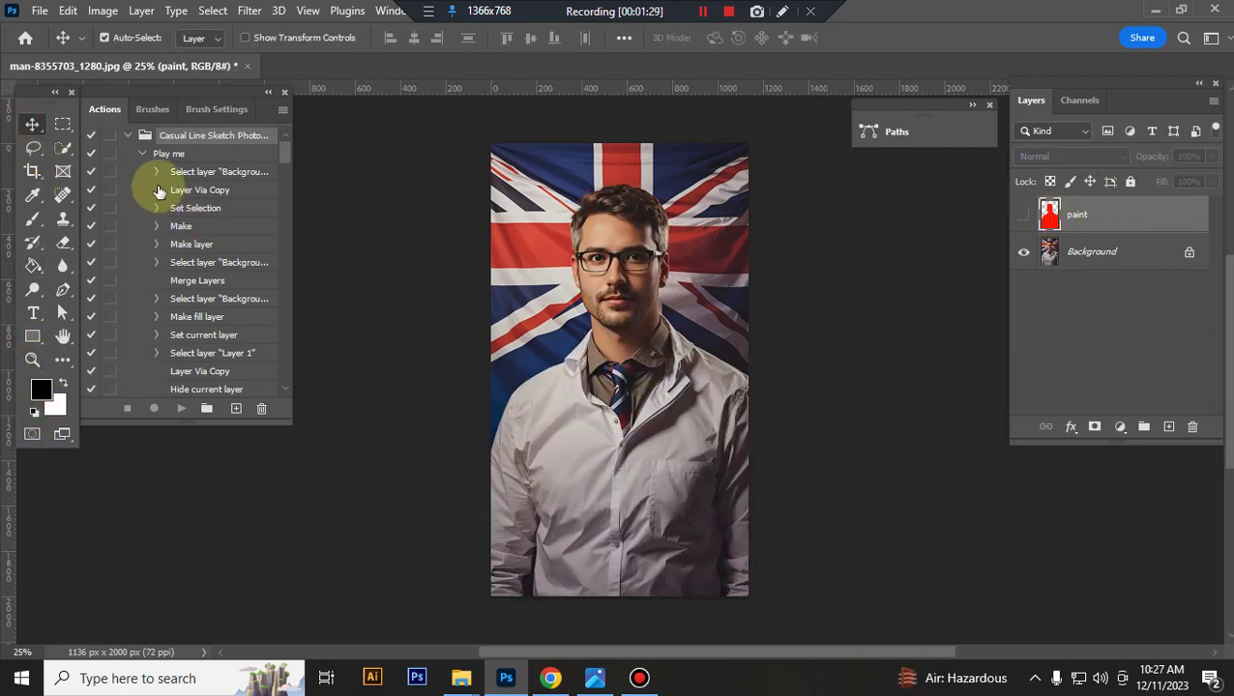
left_click(181, 159)
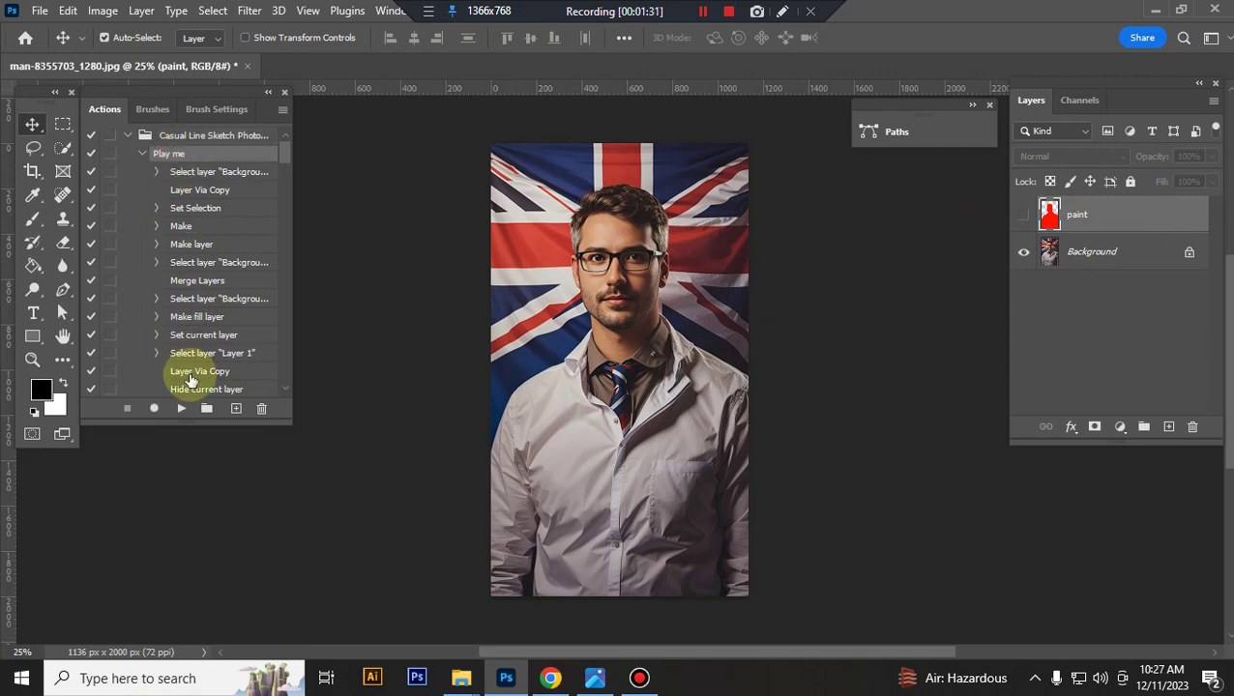
left_click(181, 408)
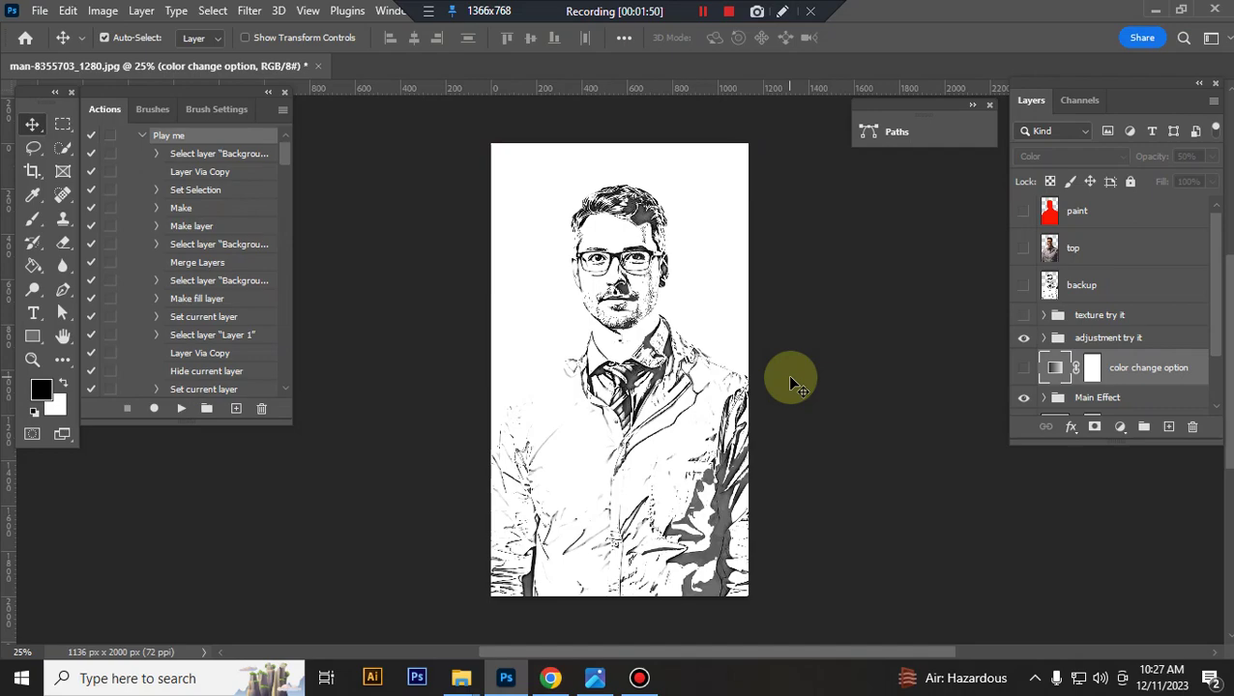
- Zoom in and scroll around to inspect the sketch's hatching, then zoom back out
key("ctrl+plus")
key("ctrl+plus")
key("ctrl+plus")
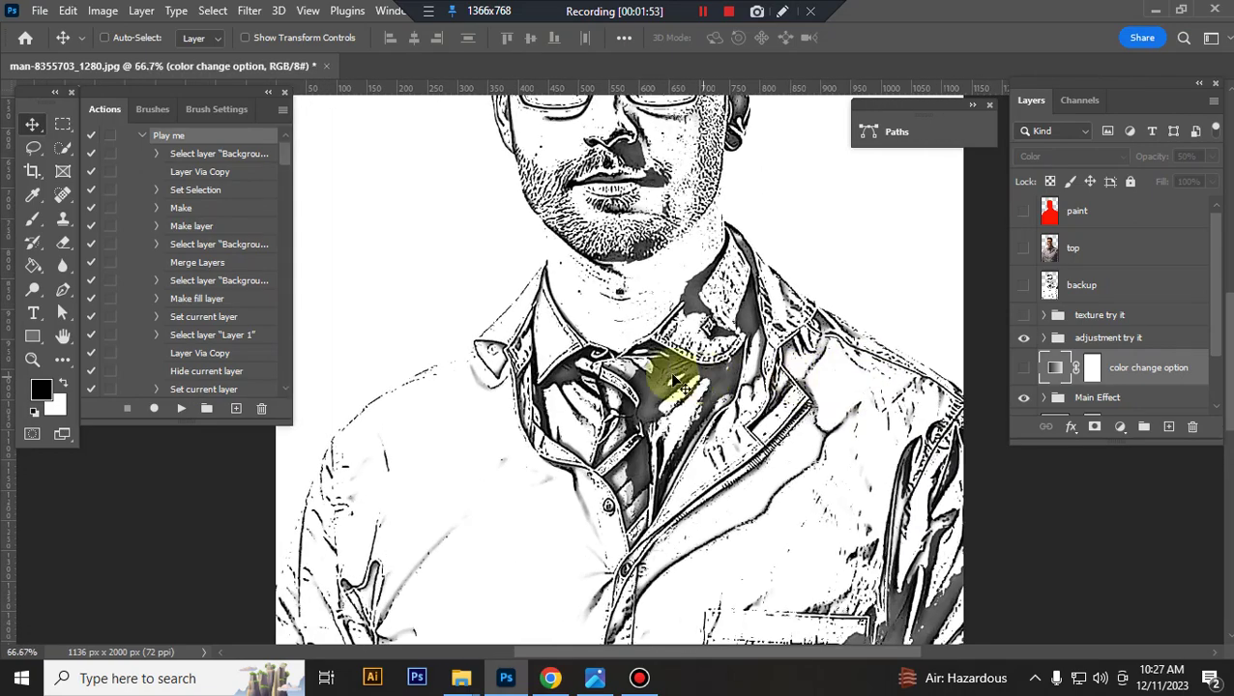
scroll(638, 384, "up", 2)
scroll(639, 385, "up", 2)
scroll(638, 385, "up", 2)
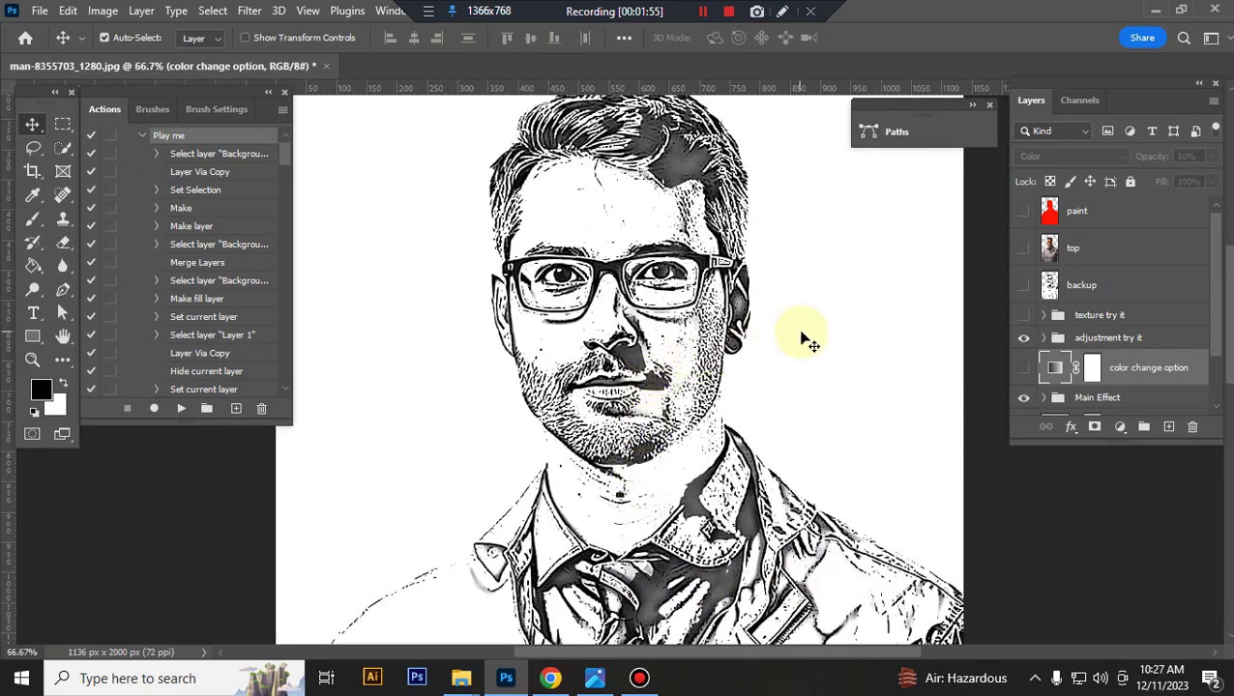
scroll(808, 340, "down", 1)
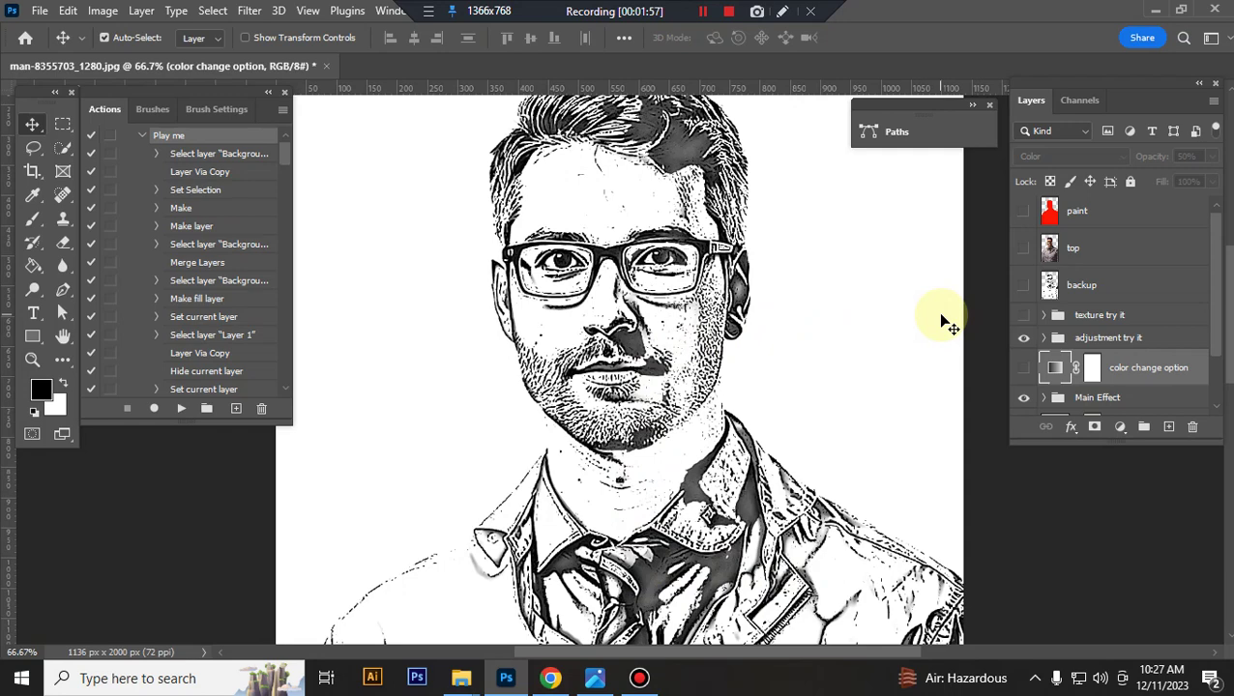
key("ctrl+minus")
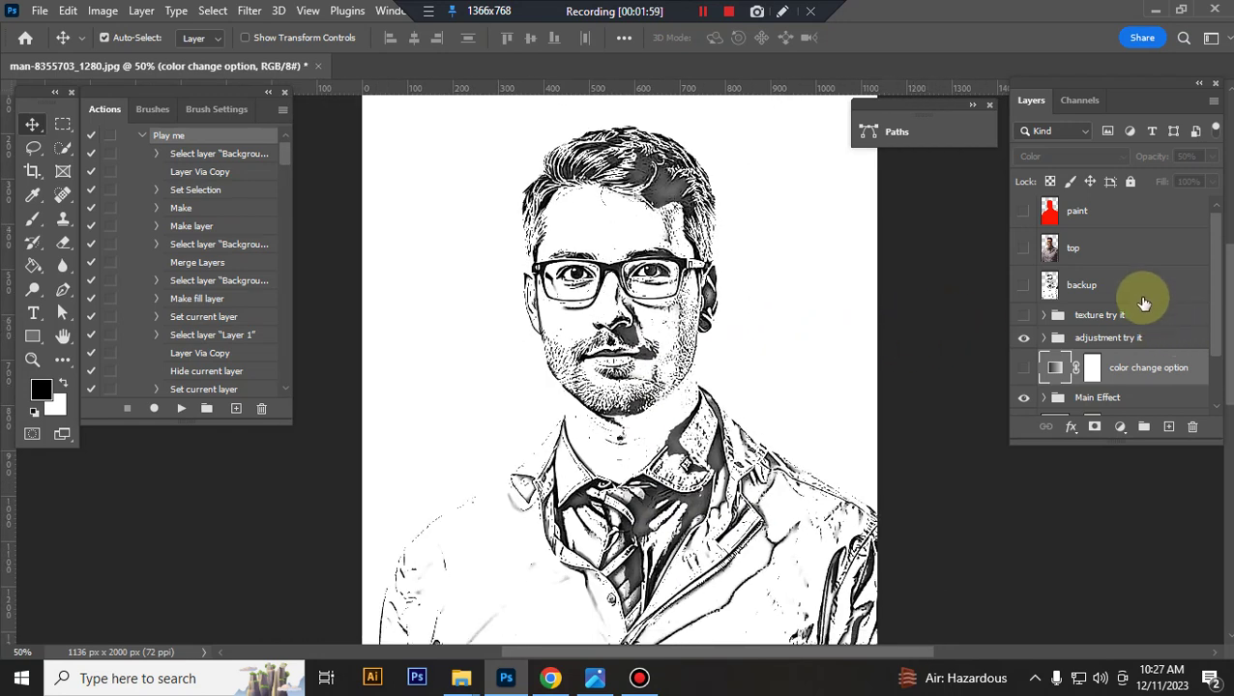
left_click(1112, 315)
left_click(1023, 317)
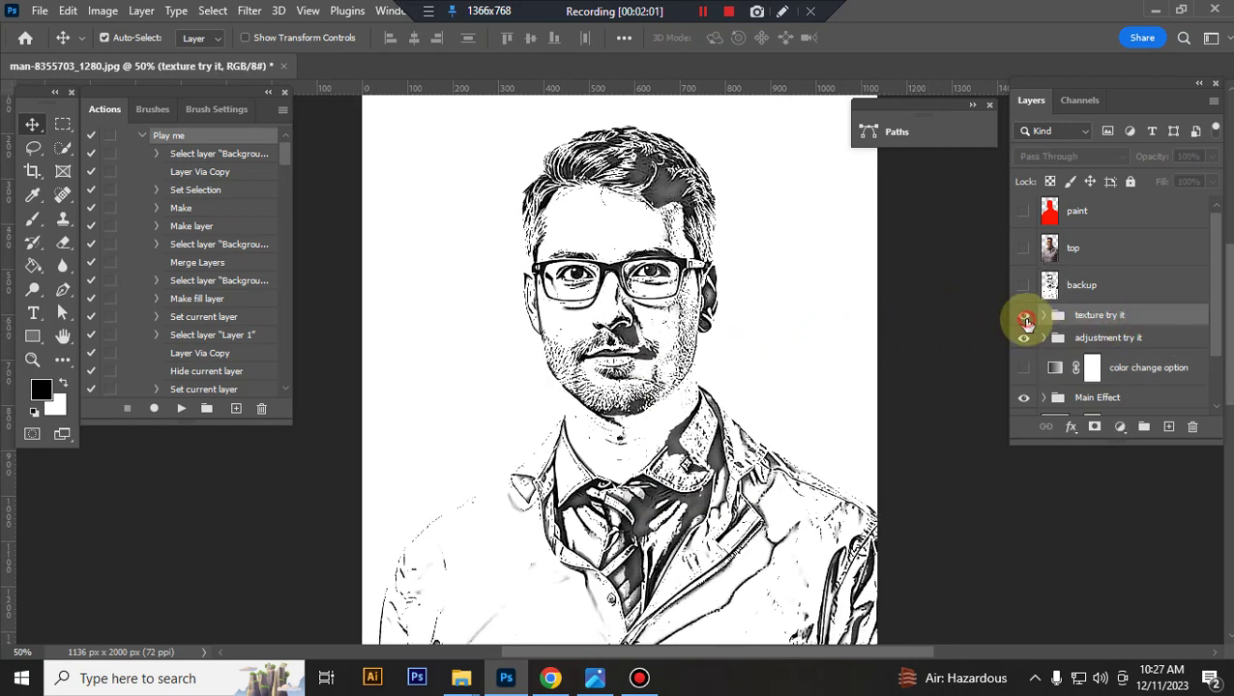
left_click(1142, 324)
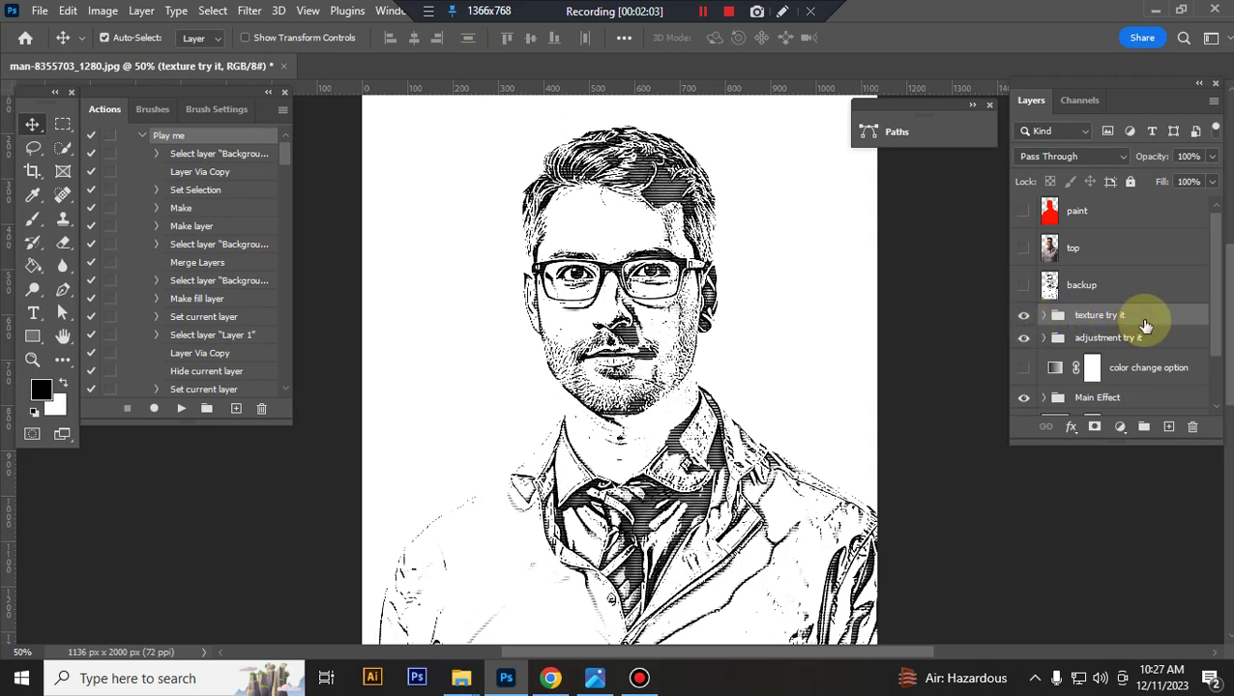
left_click(1044, 316)
scroll(1063, 324, "down", 2)
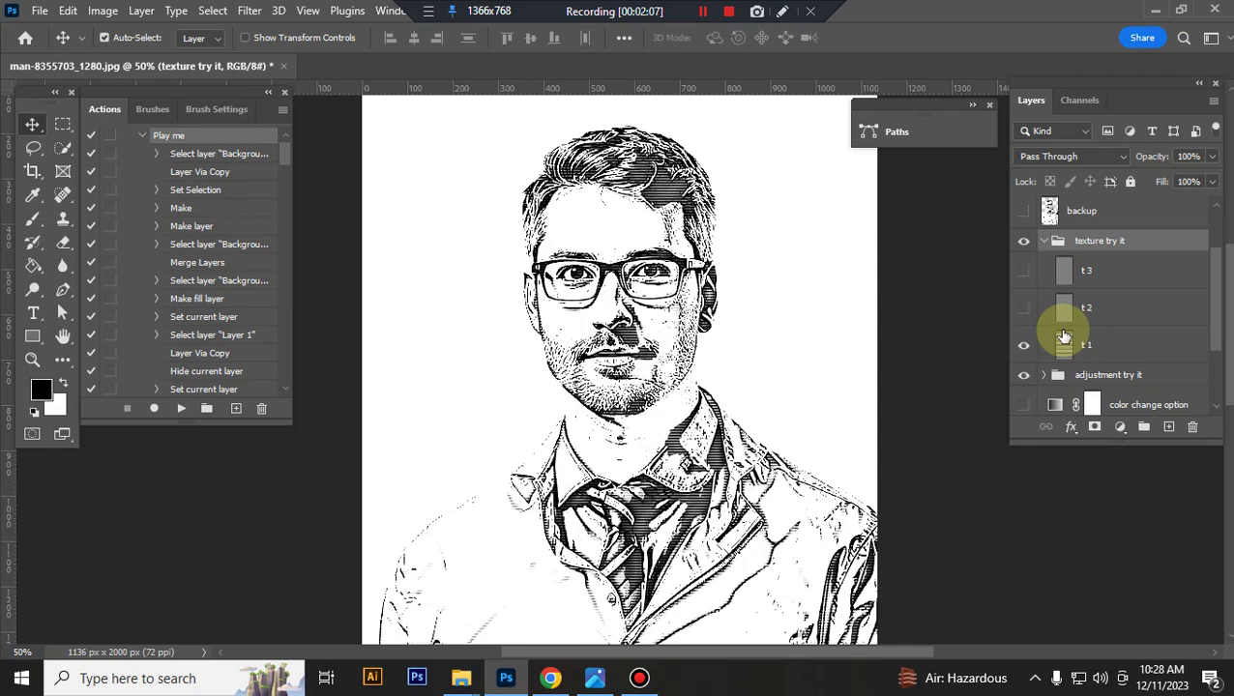
left_click(1024, 323)
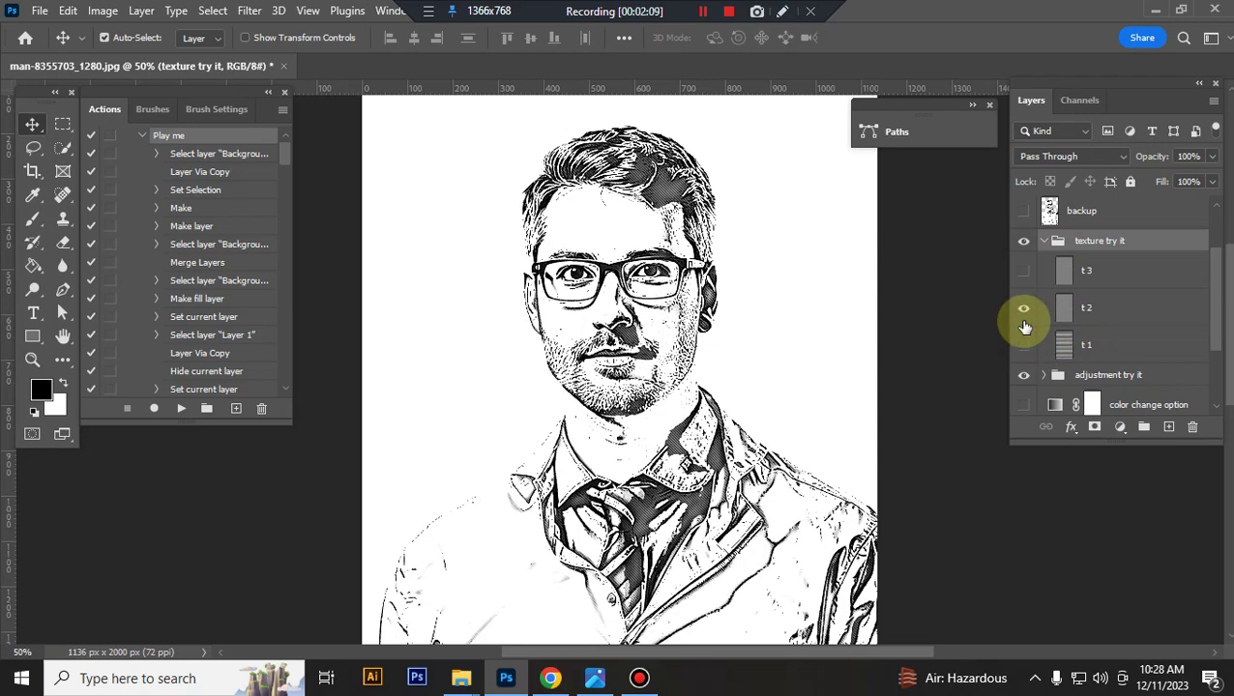
key("ctrl+plus")
key("ctrl+plus")
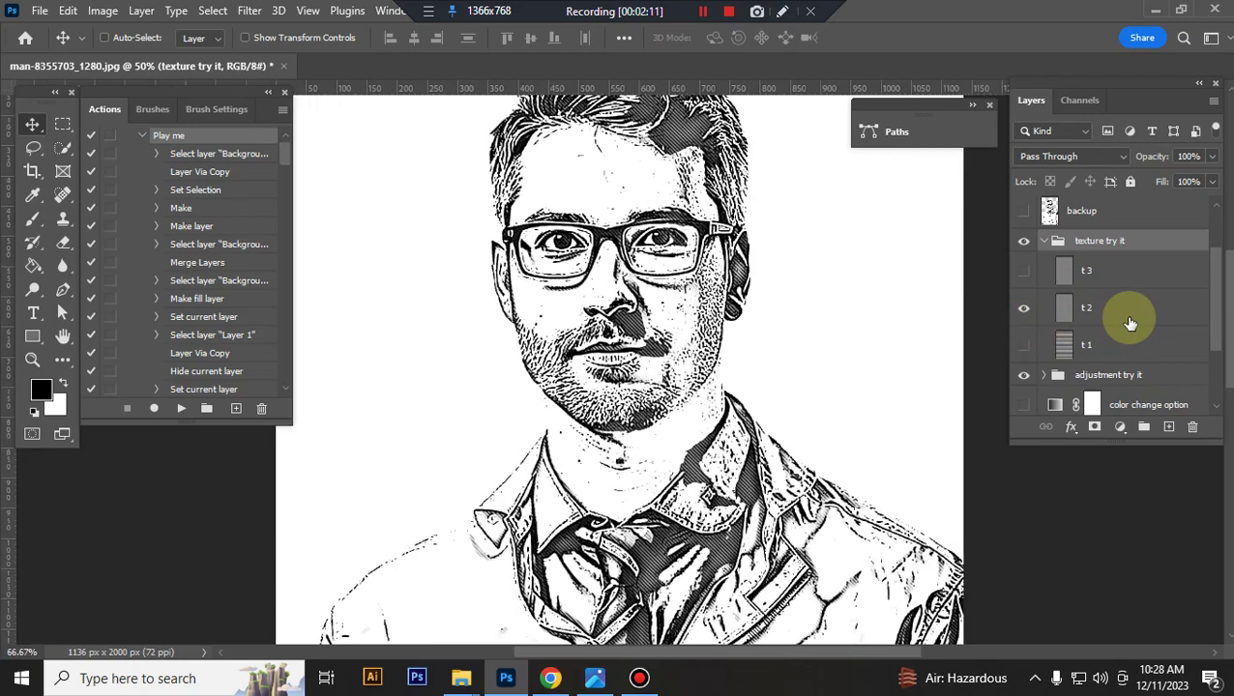
key("ctrl+minus")
key("ctrl+minus")
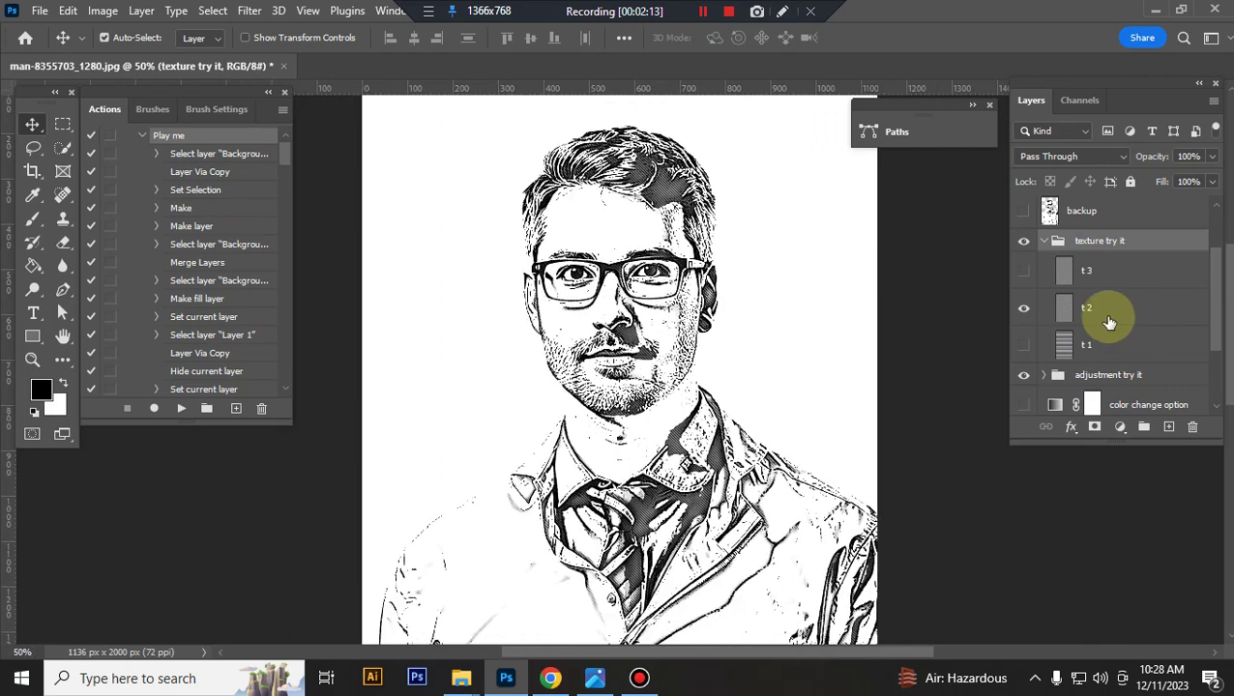
left_click(1024, 308)
left_click(1024, 273)
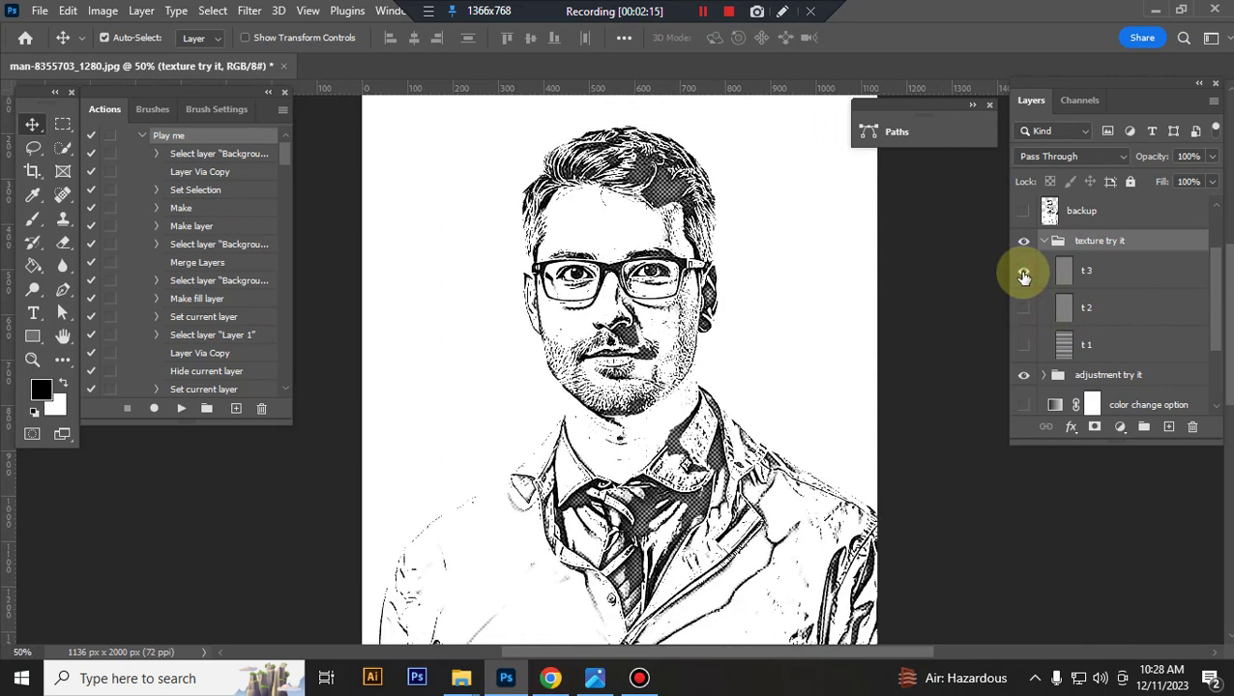
left_click(1024, 345)
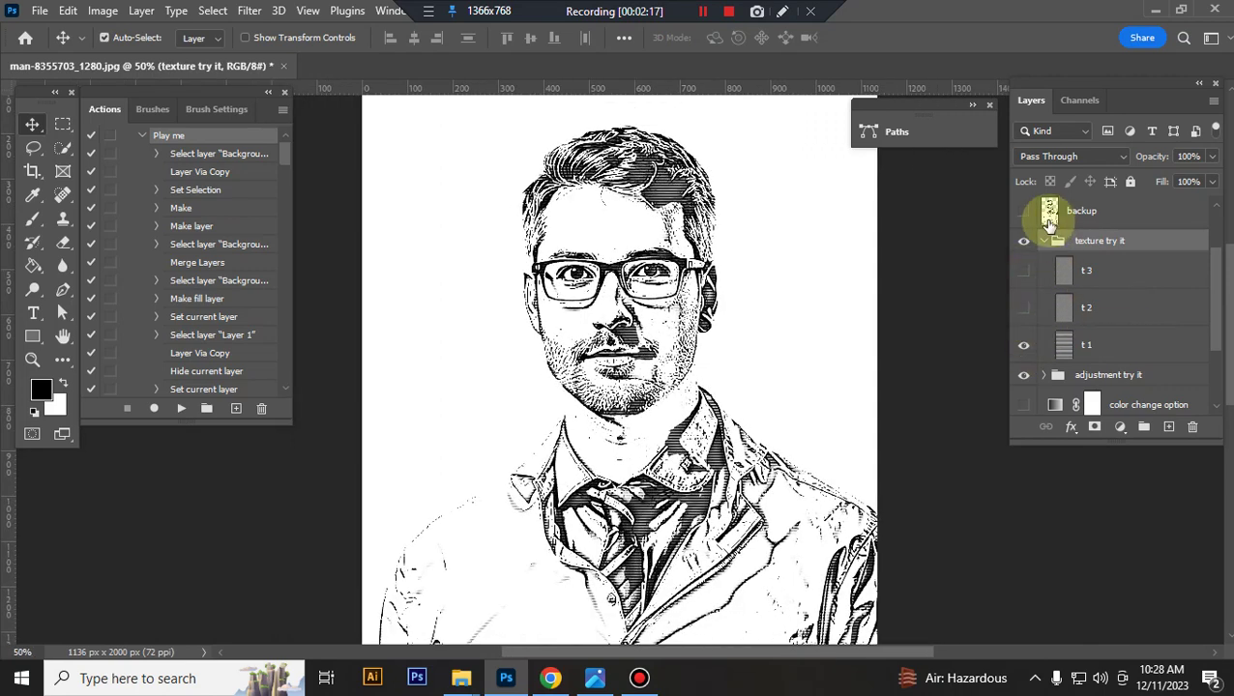
left_click(1043, 245)
- Hide the texture group, compare the adjustment try it group on and off, and expand it
left_click(1150, 270)
left_click(1024, 272)
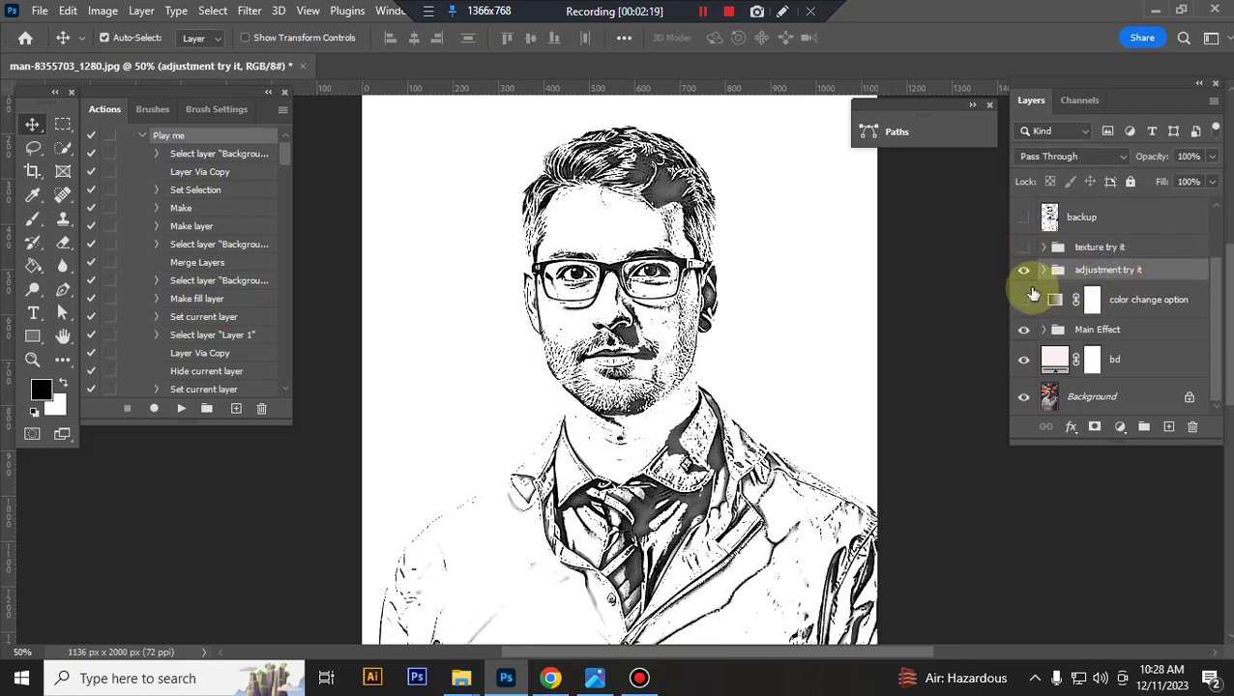
left_click(1026, 275)
left_click(1026, 275)
left_click(1045, 271)
- Raise Hue/Saturation saturation to +7 and lower Vibrance to +28
double_click(1068, 300)
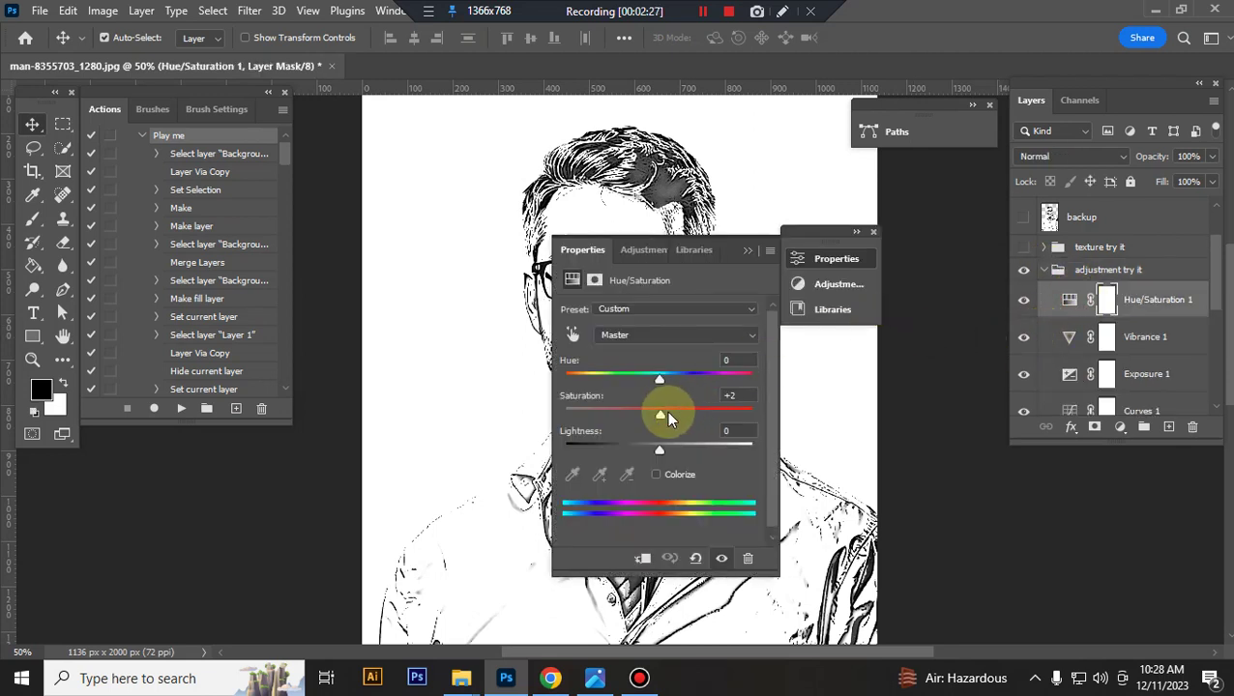
left_click(665, 414)
left_click(1067, 335)
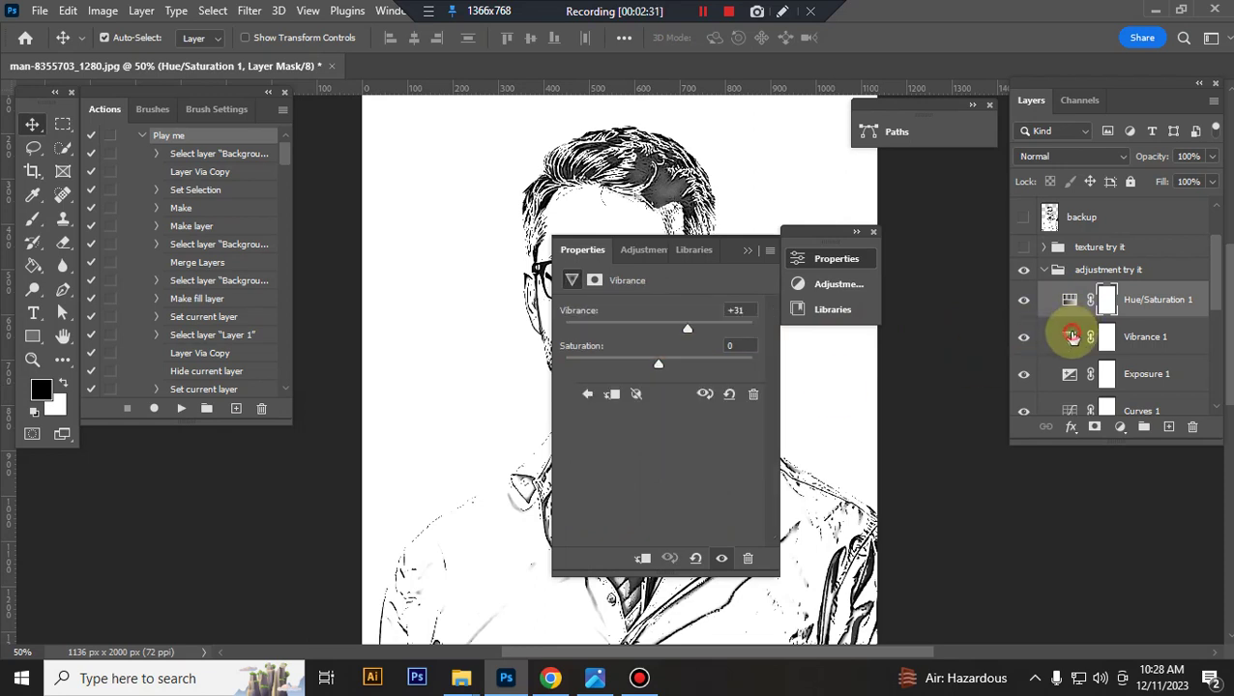
left_click(682, 332)
left_click_drag(682, 331, 685, 329)
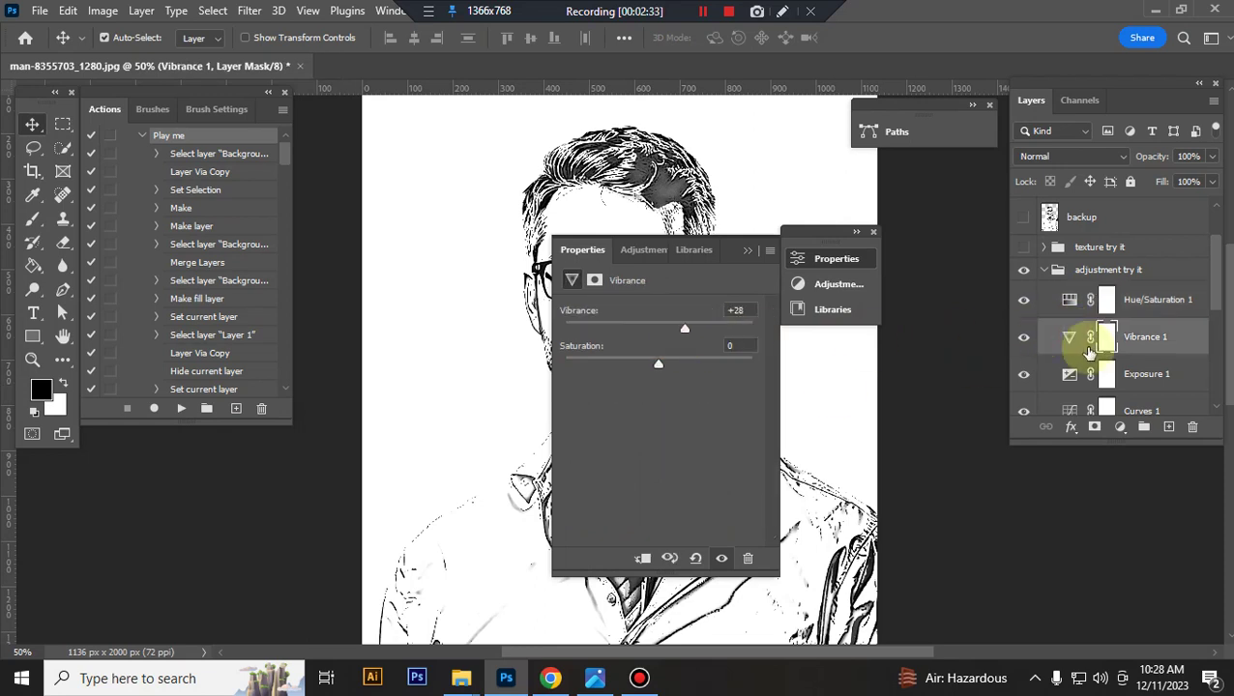
scroll(1076, 377, "down", 3)
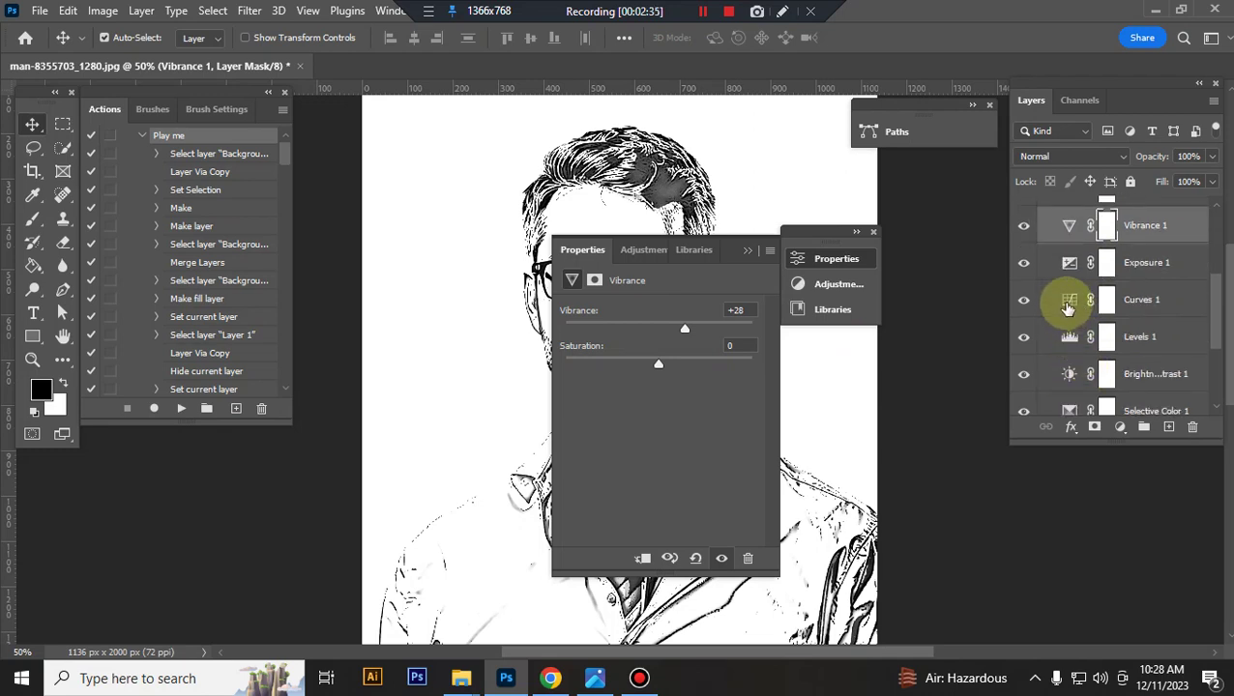
- Reshape Curves 1 with a lower point and a slightly nudged upper point
left_click(1069, 305)
left_click(643, 465)
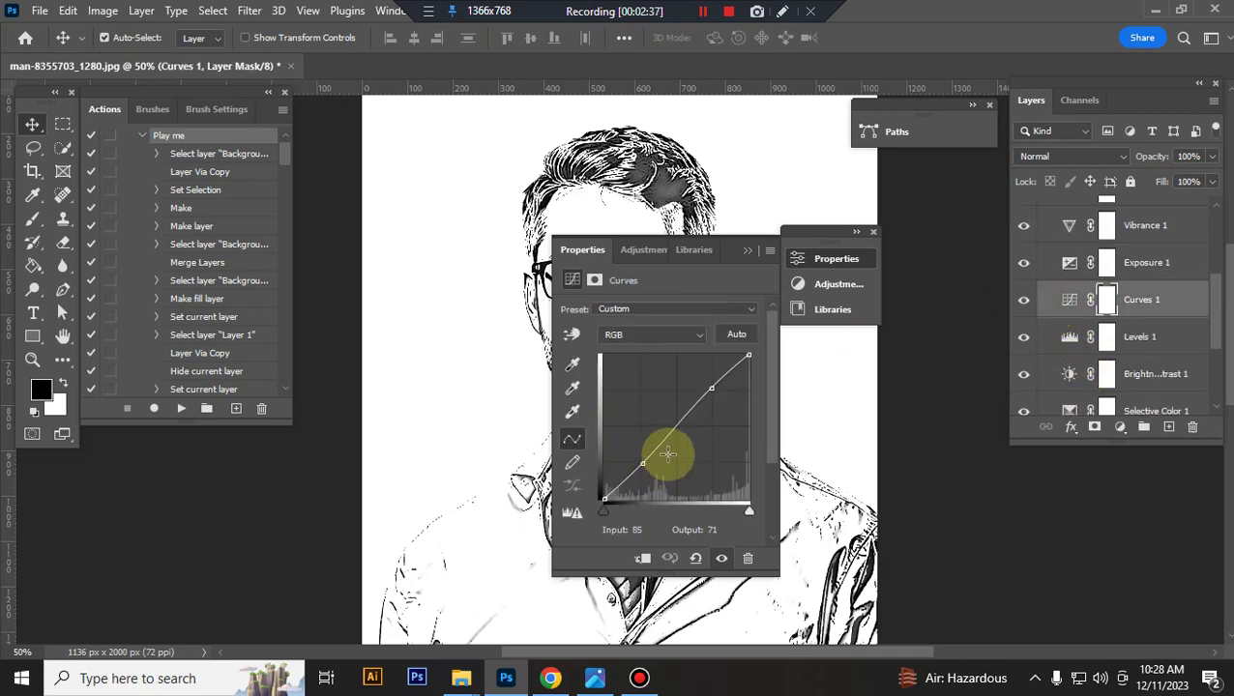
left_click_drag(710, 387, 717, 390)
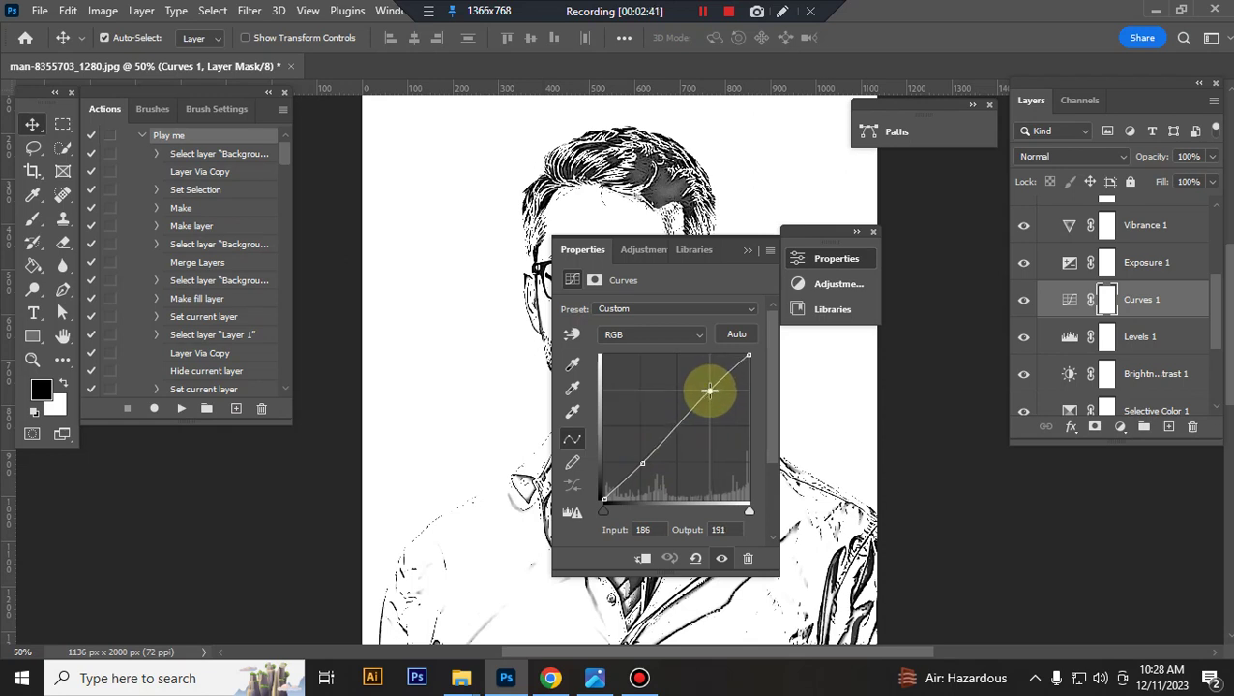
left_click_drag(710, 390, 709, 391)
- Raise the Levels black input to 31 and lower brightness slightly to 4
left_click(1070, 337)
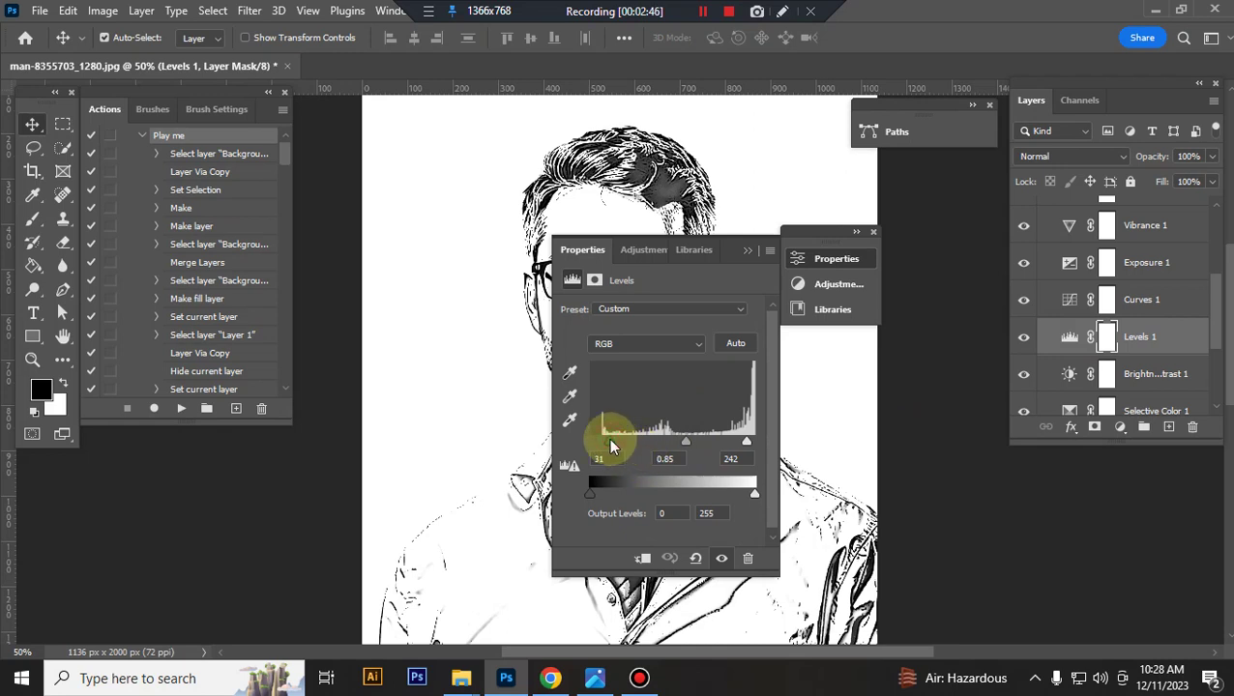
left_click_drag(600, 442, 610, 442)
left_click(1076, 378)
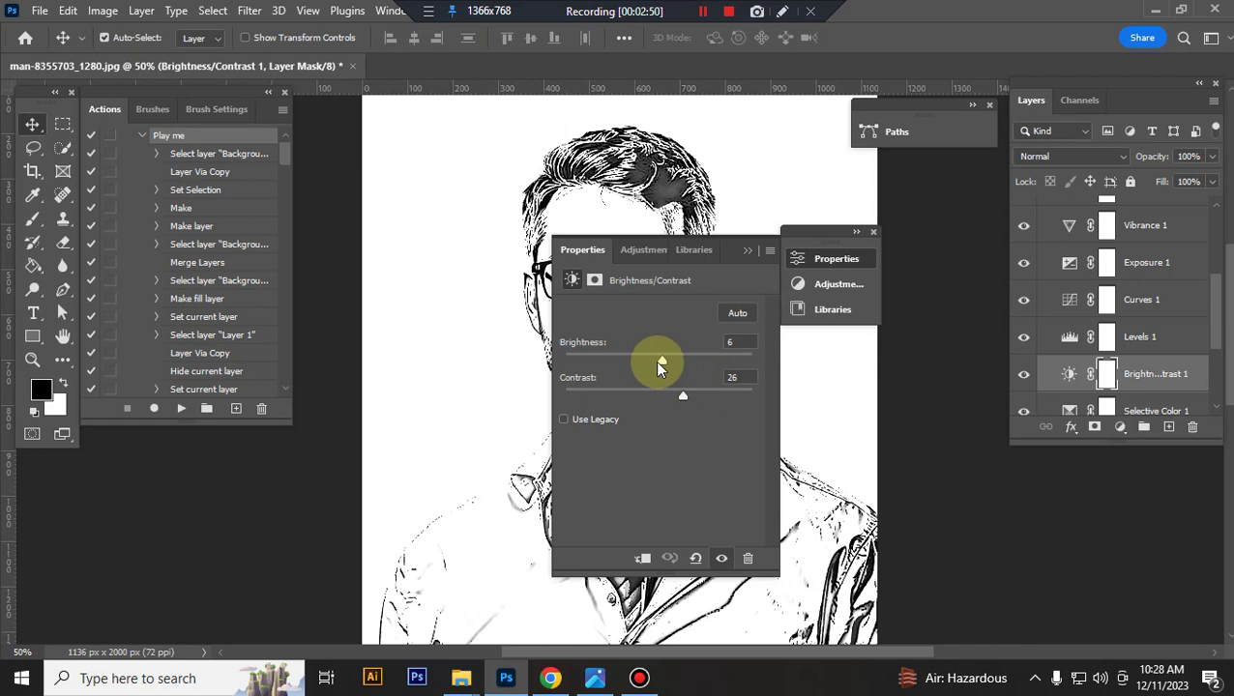
left_click_drag(661, 365, 662, 364)
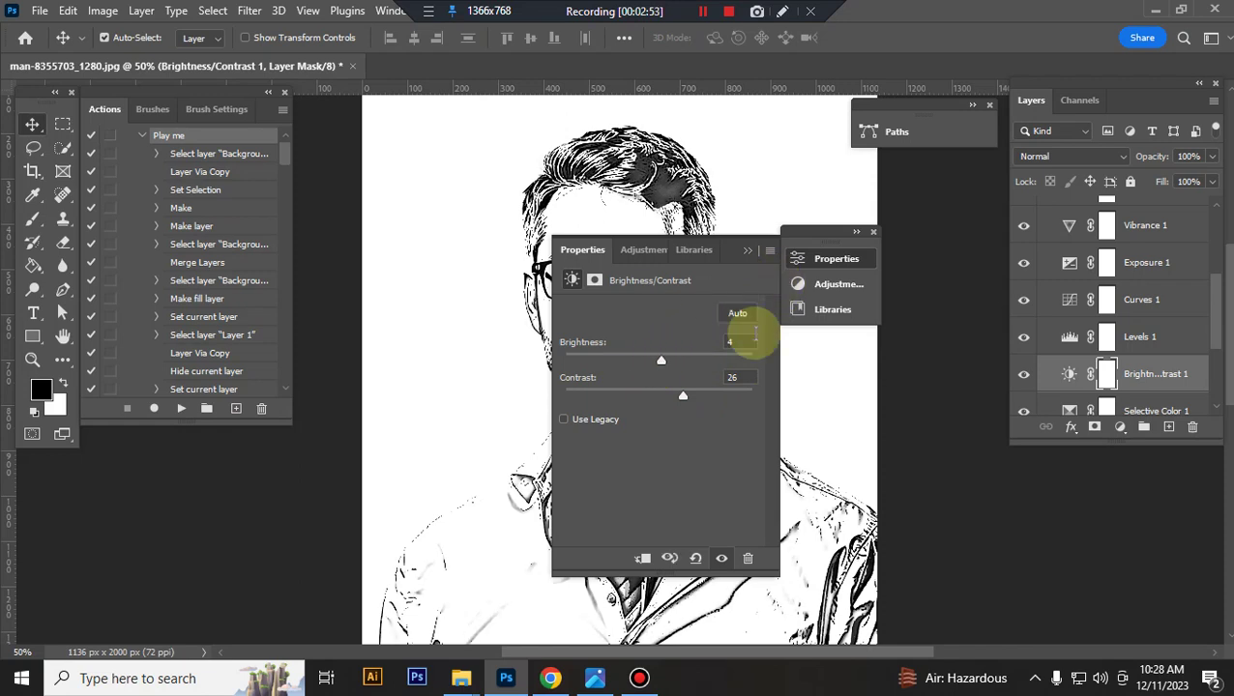
left_click(868, 232)
- Show the color change option gradient map layer and set its blend mode to Color
scroll(1098, 300, "down", 3)
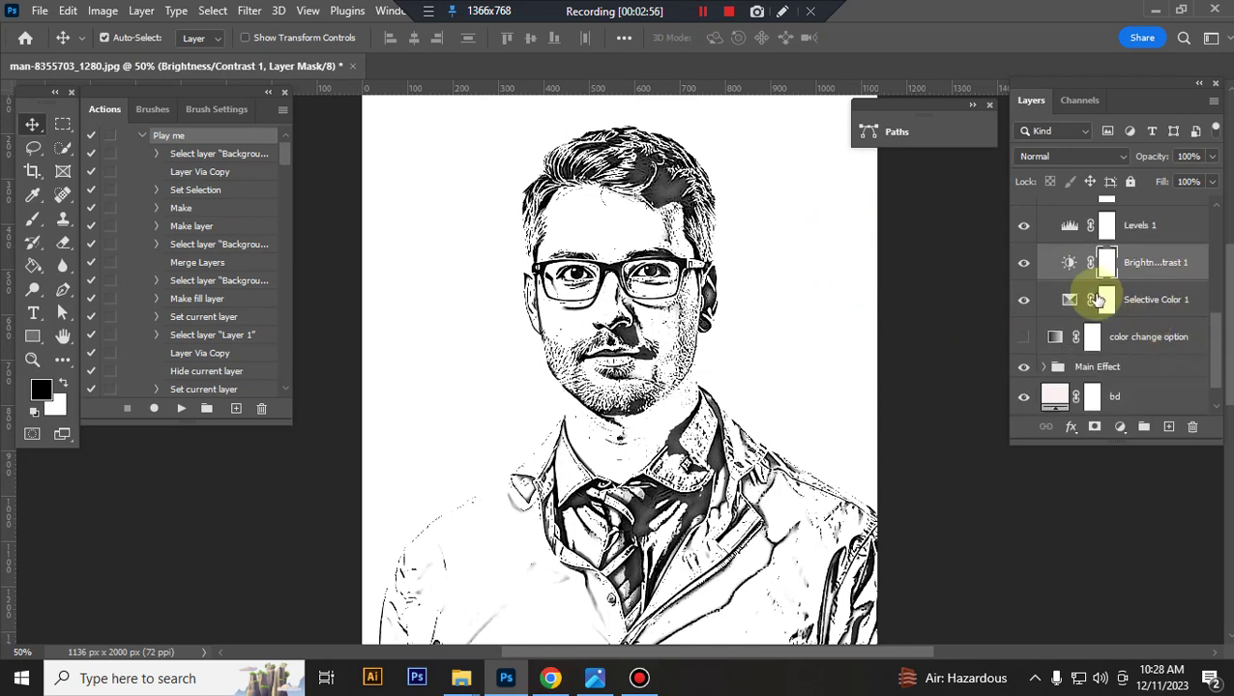
scroll(1098, 295, "up", 3)
scroll(1093, 281, "up", 2)
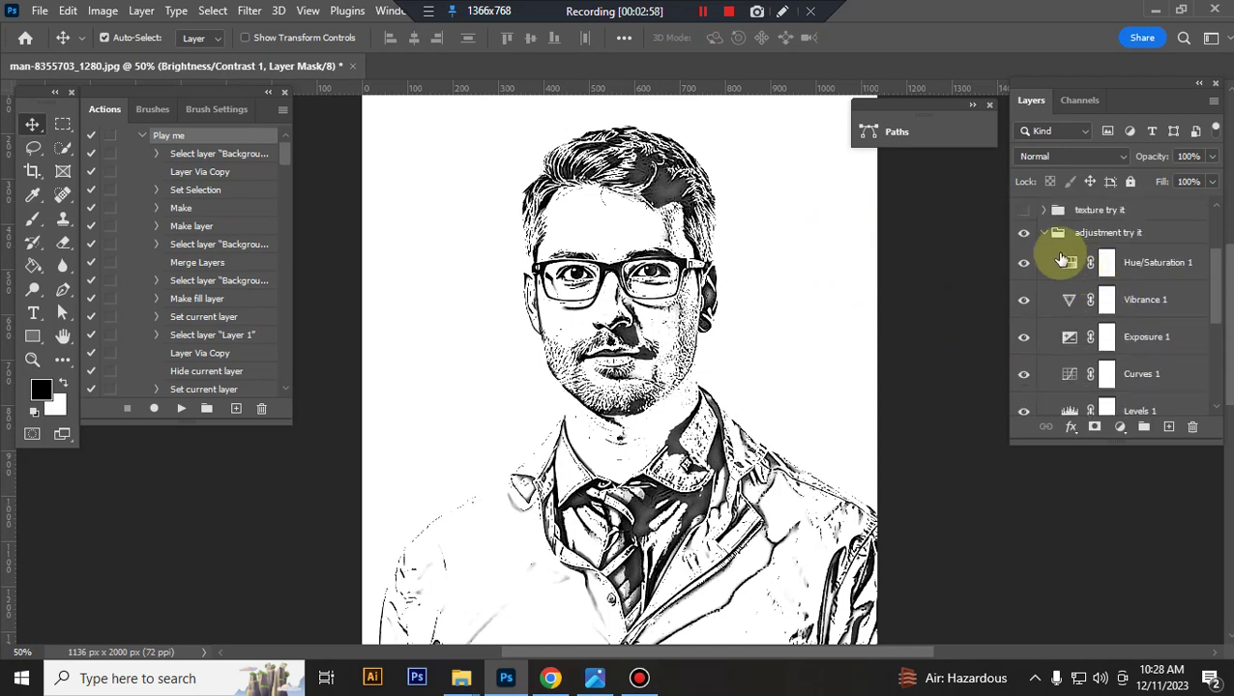
left_click(1049, 235)
left_click(1061, 270)
left_click(1062, 302)
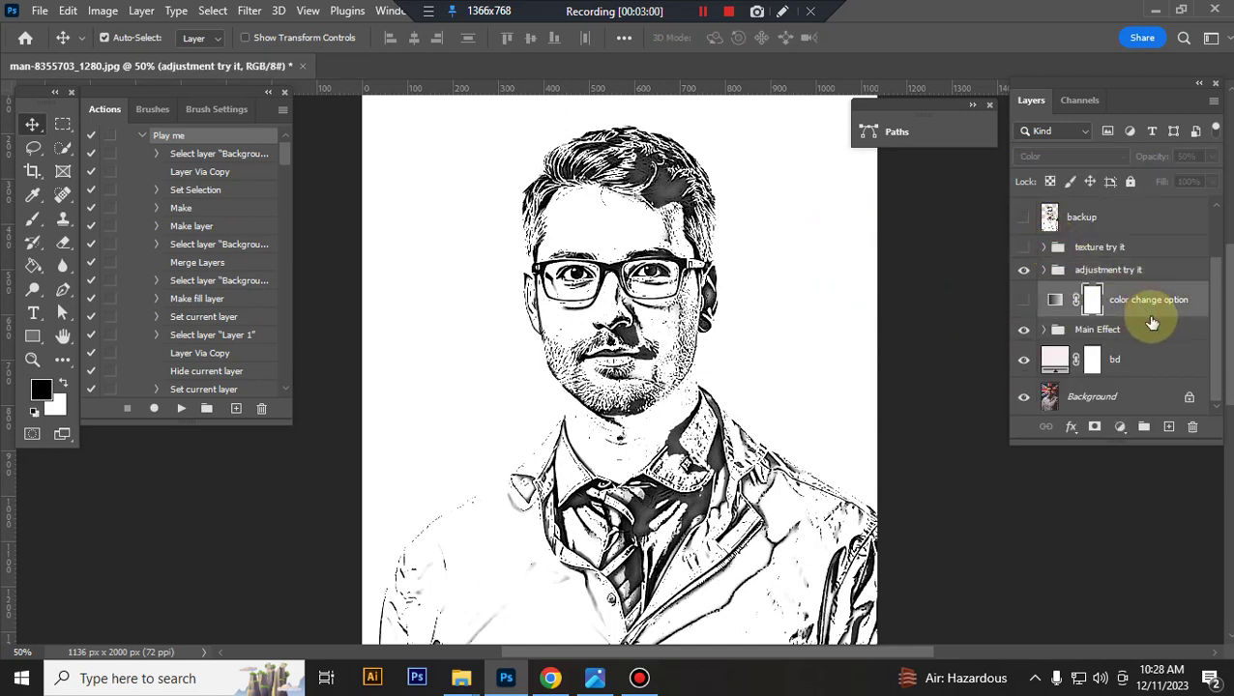
left_click(1022, 300)
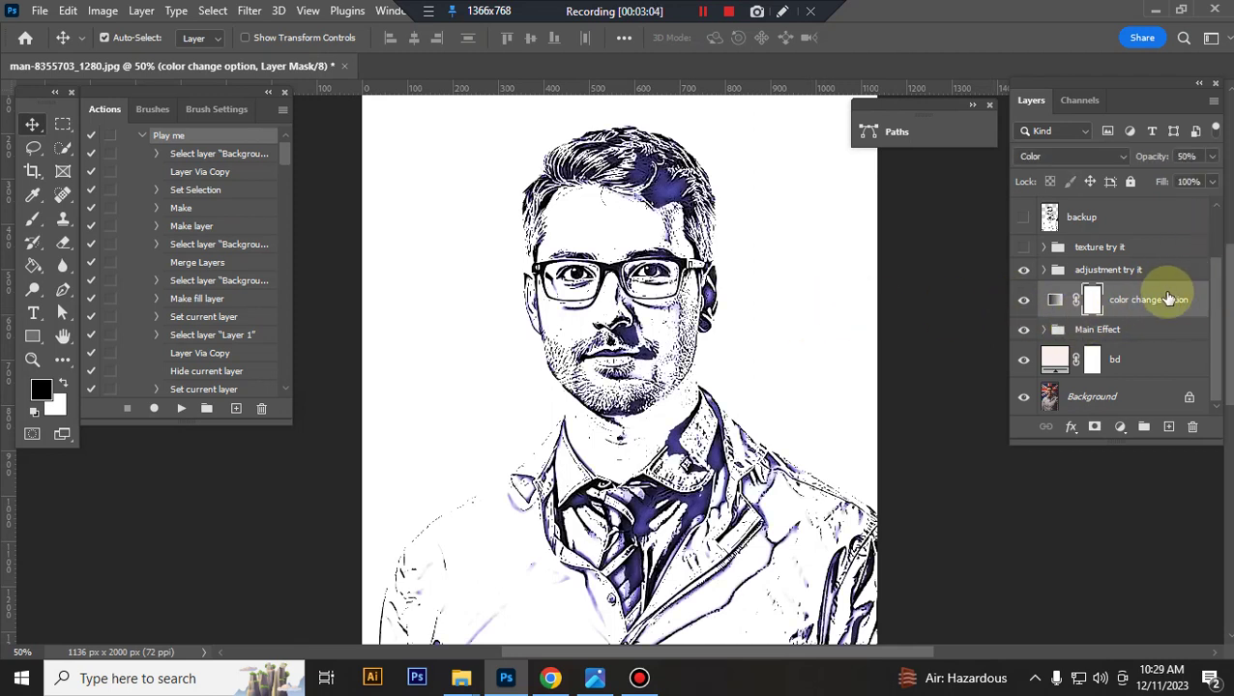
left_click(1114, 155)
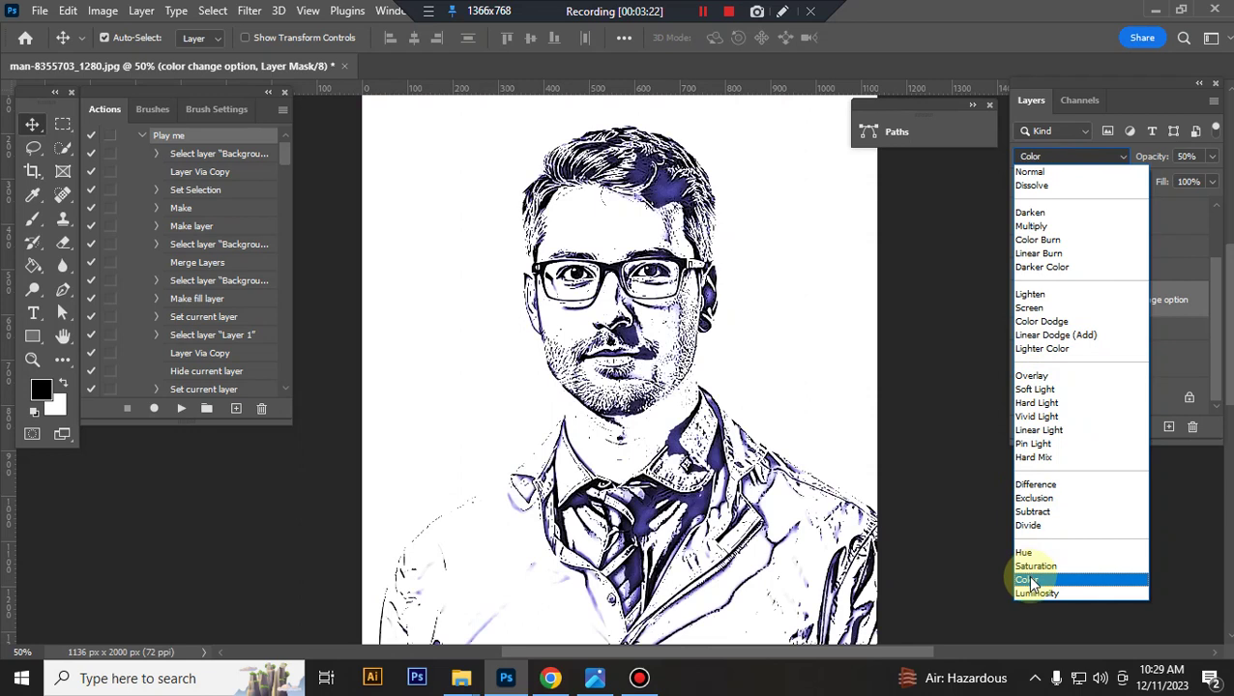
left_click(1029, 579)
- Apply an orange preset from the ZOSIA gradient folder to the gradient map
double_click(1053, 301)
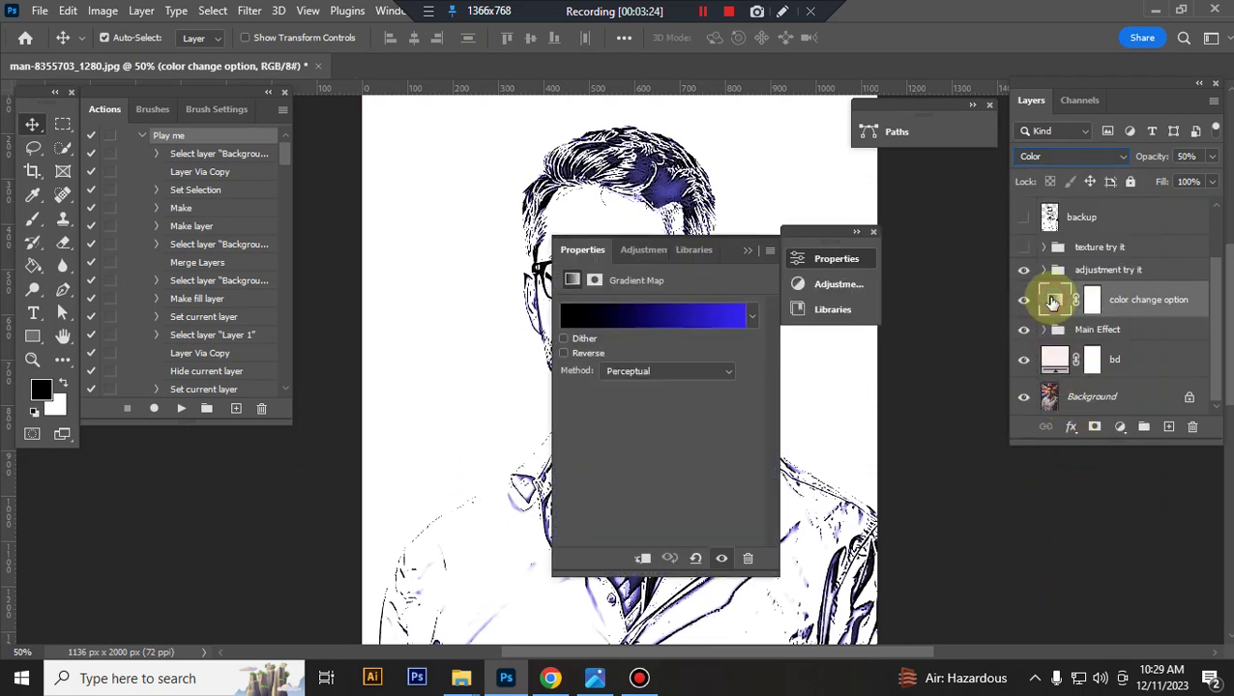
left_click(754, 317)
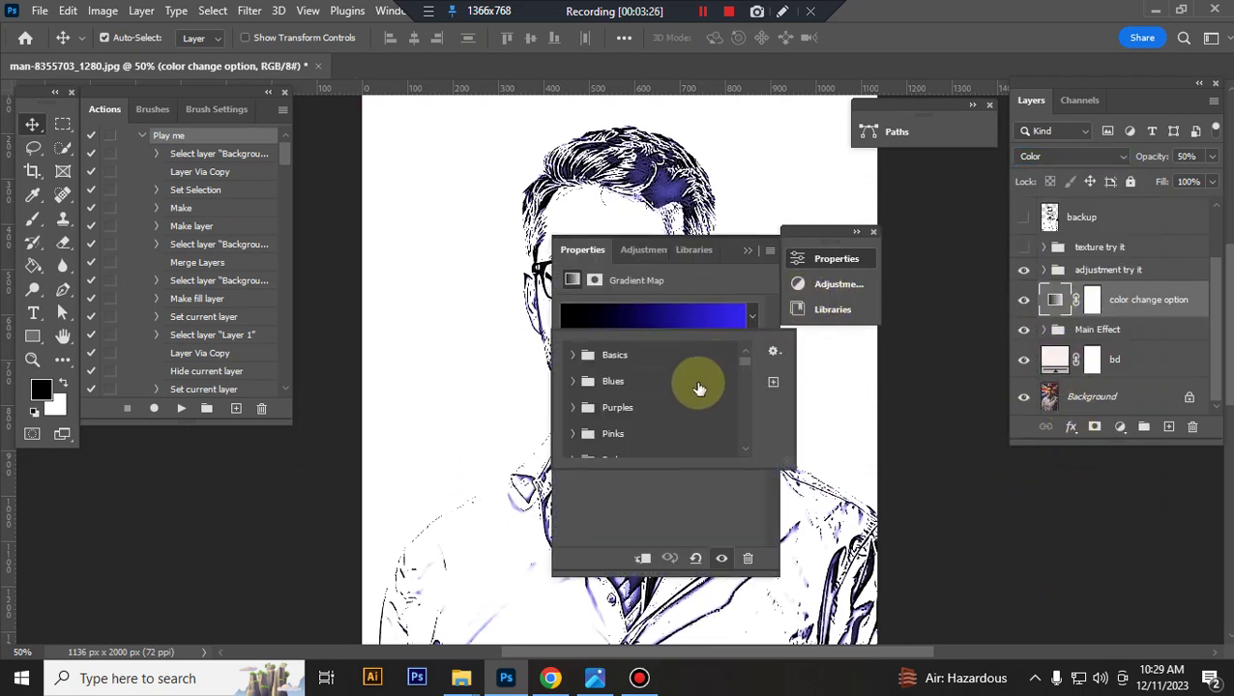
left_click_drag(744, 364, 745, 444)
left_click(746, 441)
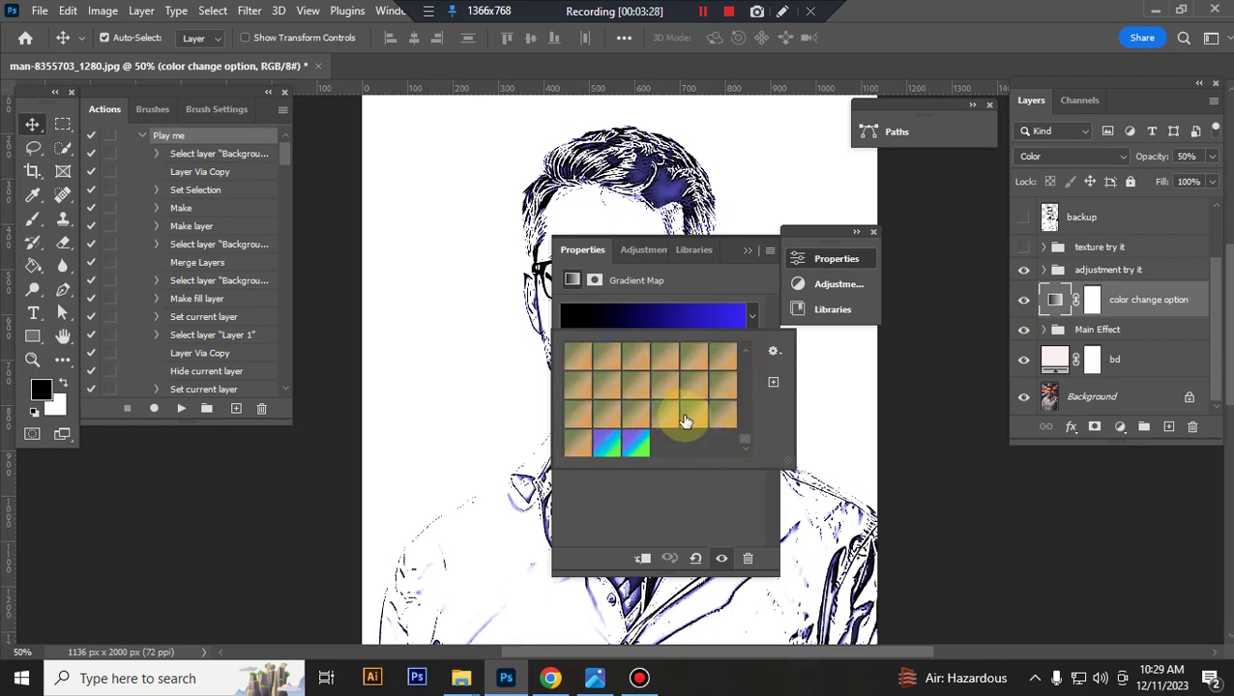
left_click(723, 414)
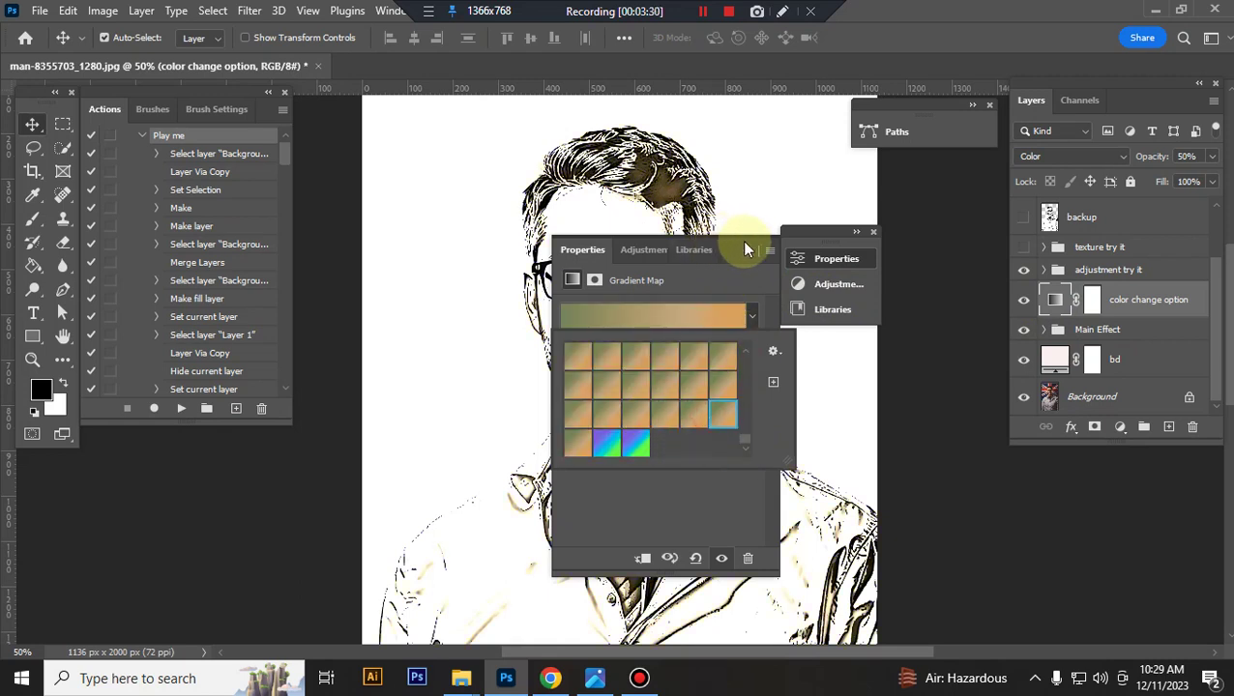
- Preview two rainbow gradients and a blue-green gradient on the sketch
left_click_drag(762, 249, 909, 247)
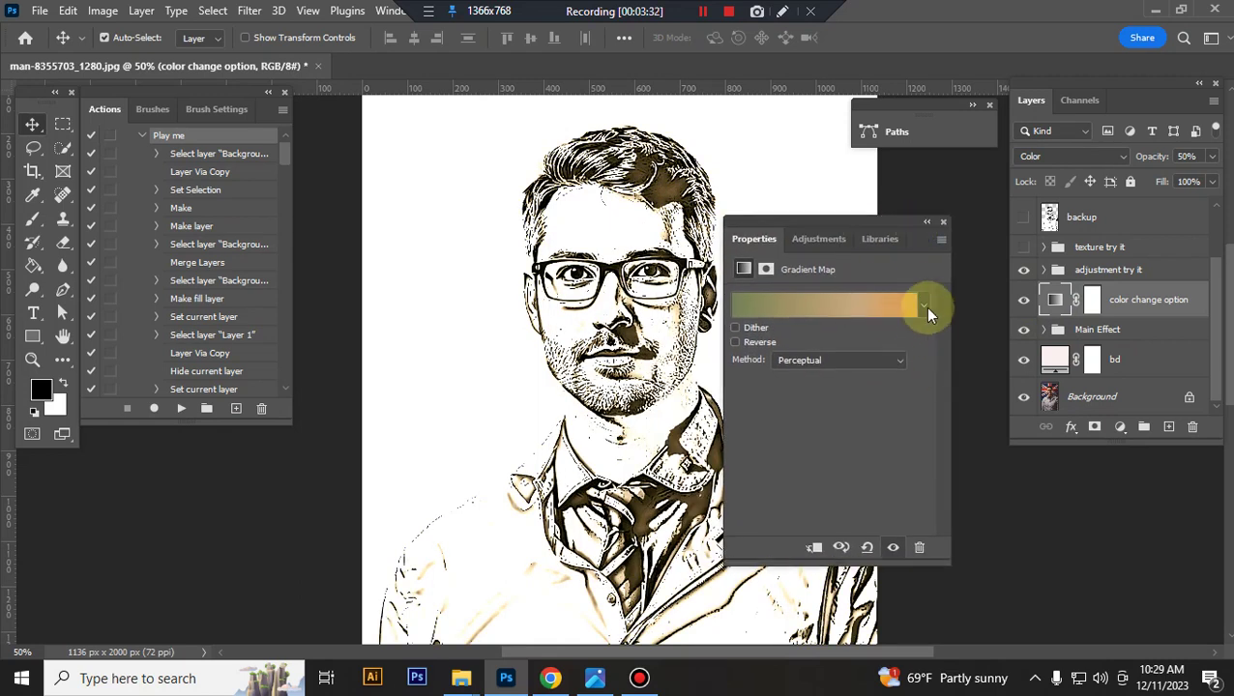
left_click(923, 305)
left_click(799, 437)
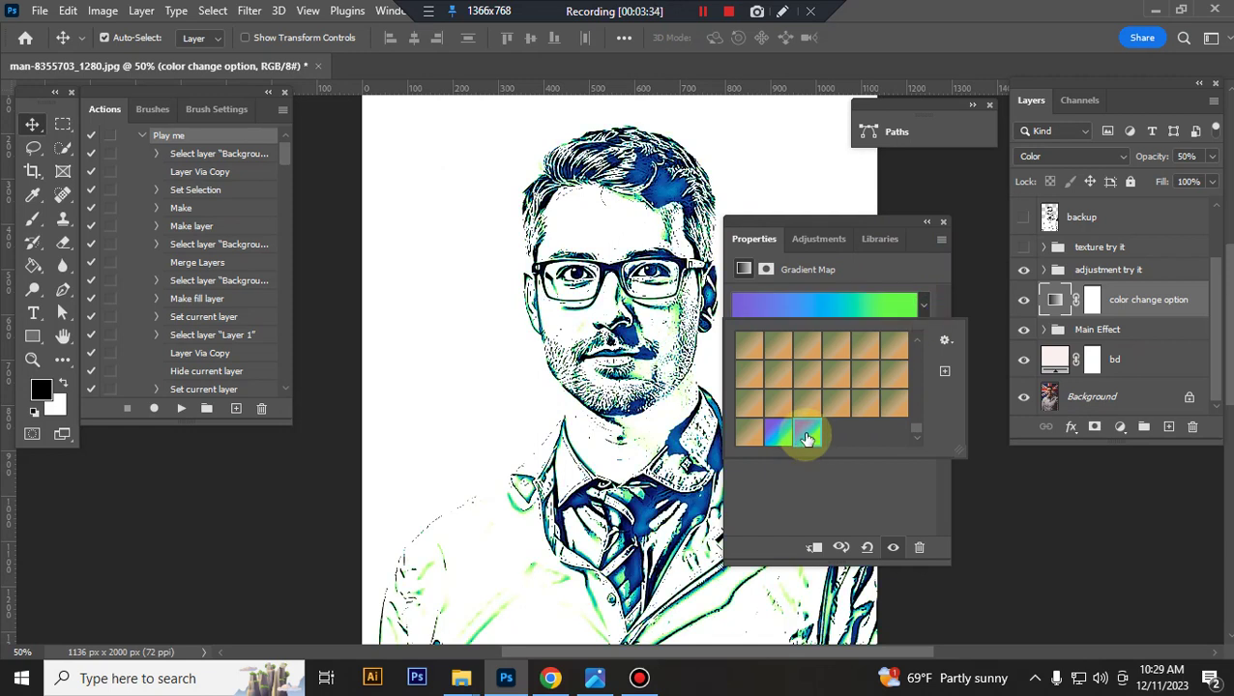
scroll(837, 396, "down", 2)
left_click(851, 382)
scroll(851, 382, "down", 2)
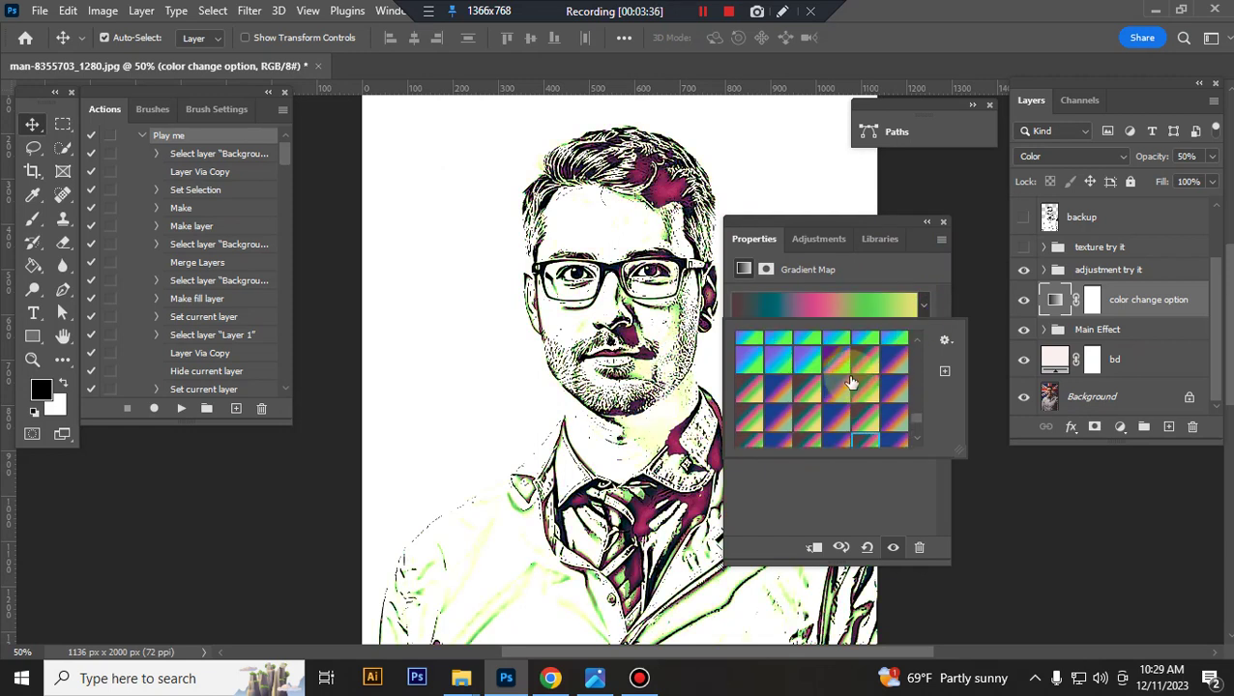
scroll(851, 378, "down", 2)
scroll(850, 373, "down", 2)
left_click(850, 369)
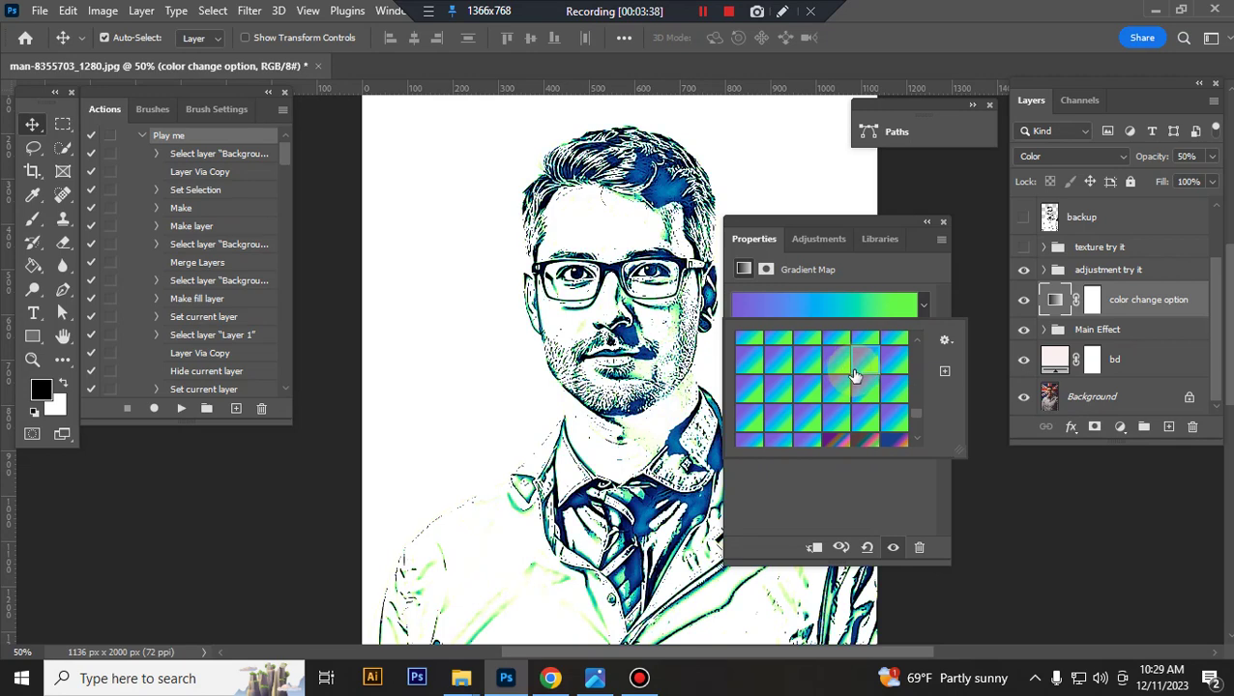
- Apply a purple gradient, close the properties, and hide the color change option layer
scroll(853, 376, "up", 2)
scroll(856, 376, "up", 1)
left_click(865, 376)
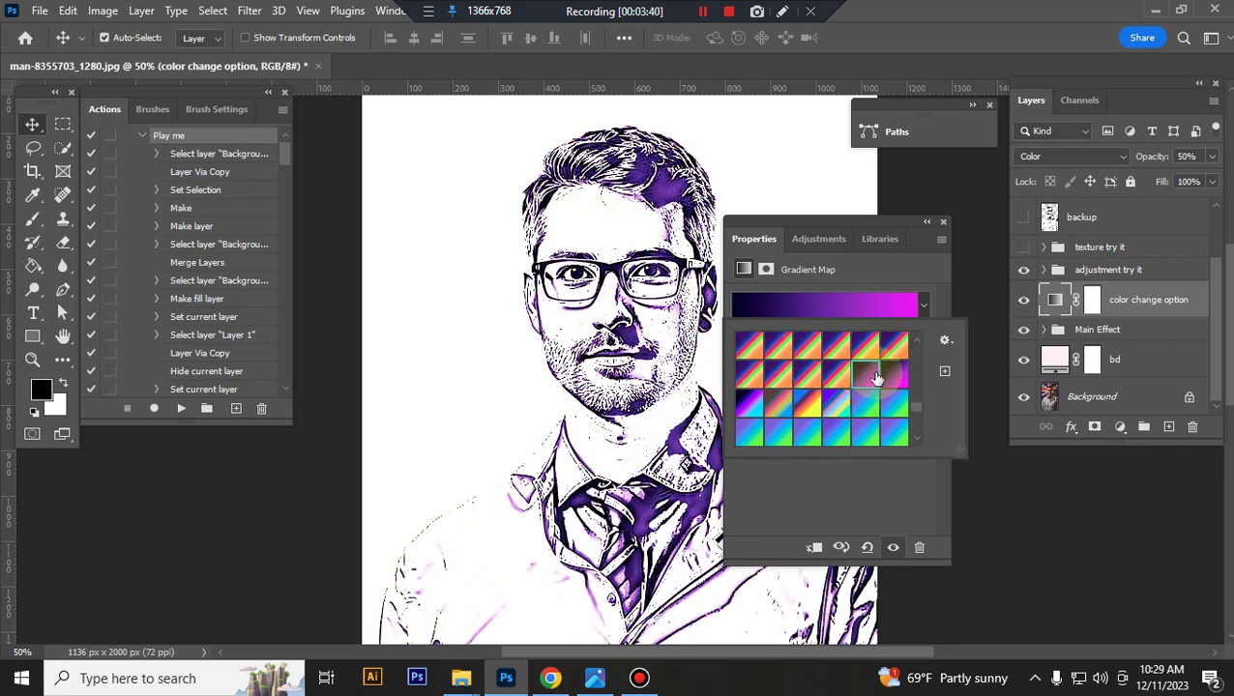
left_click(934, 242)
left_click(943, 222)
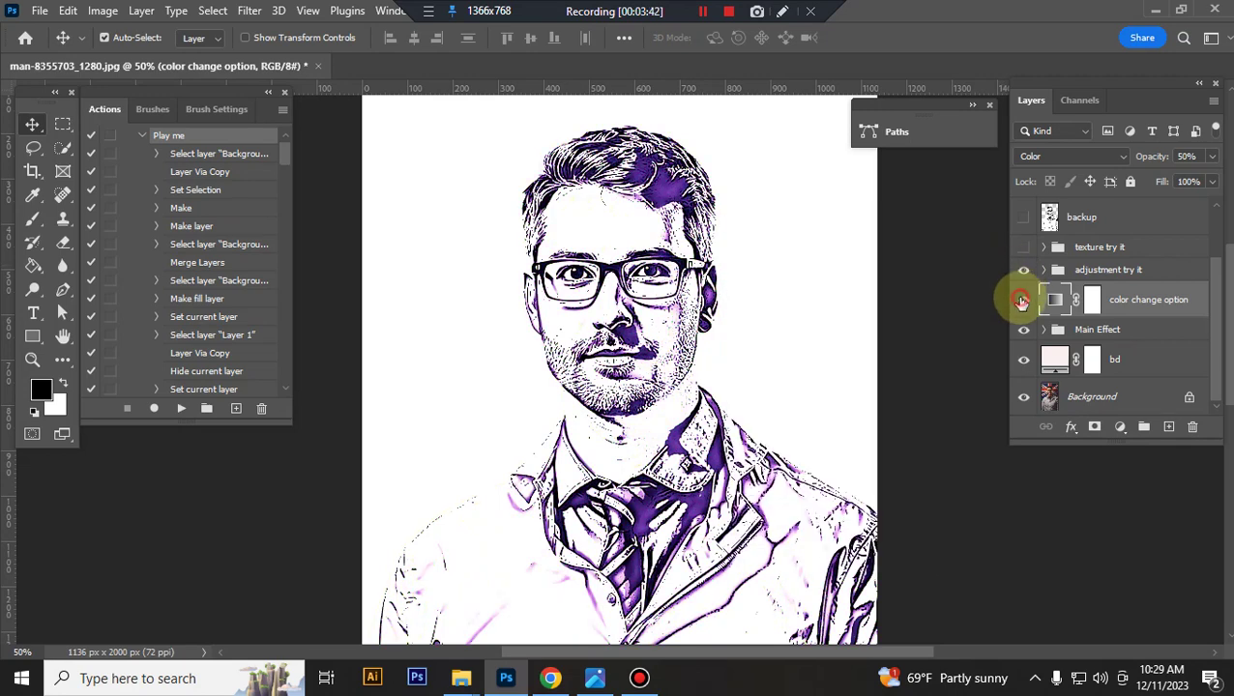
left_click(1021, 301)
- Expand Main Effect, compare the details layer on and off, and set its opacity to 49%
left_click(1102, 330)
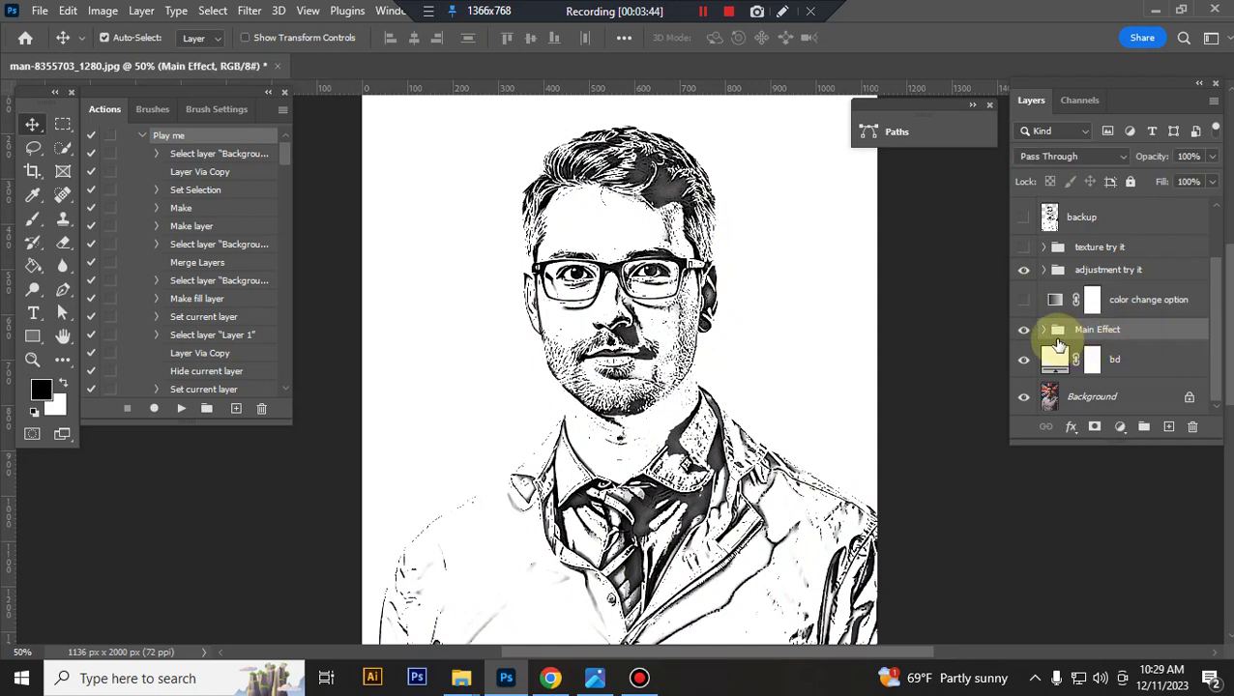
left_click(1044, 330)
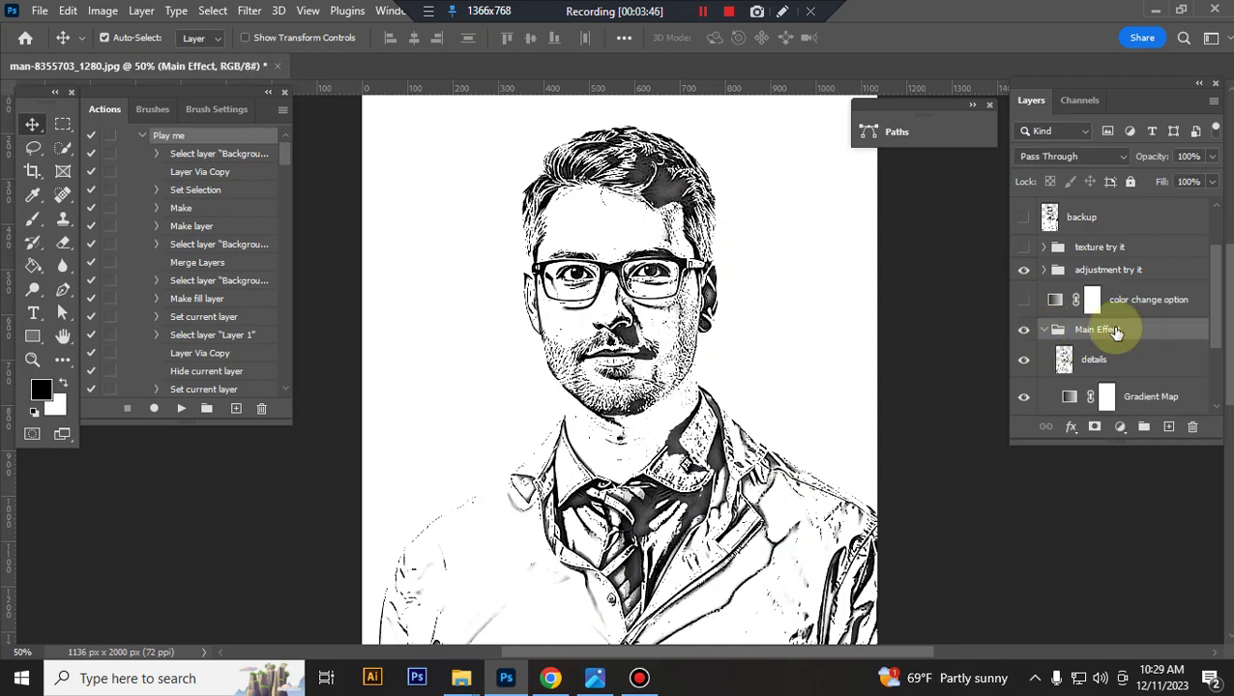
scroll(1117, 332, "down", 1)
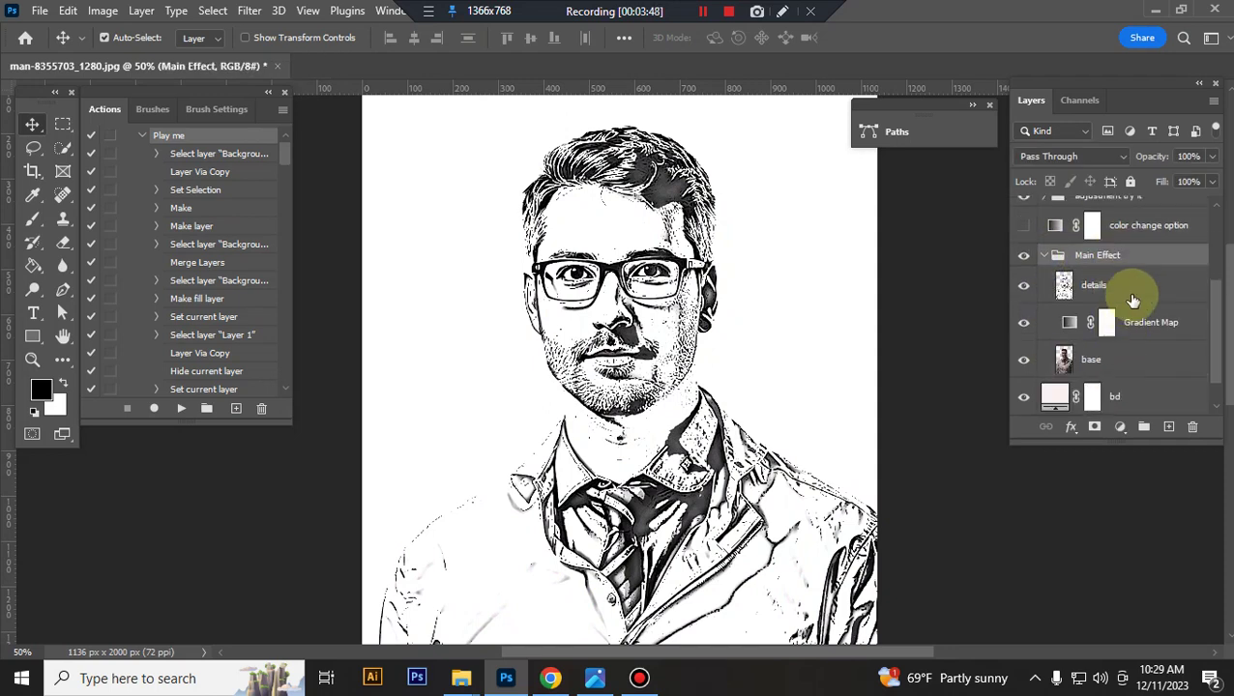
left_click(1059, 287)
left_click(1024, 287)
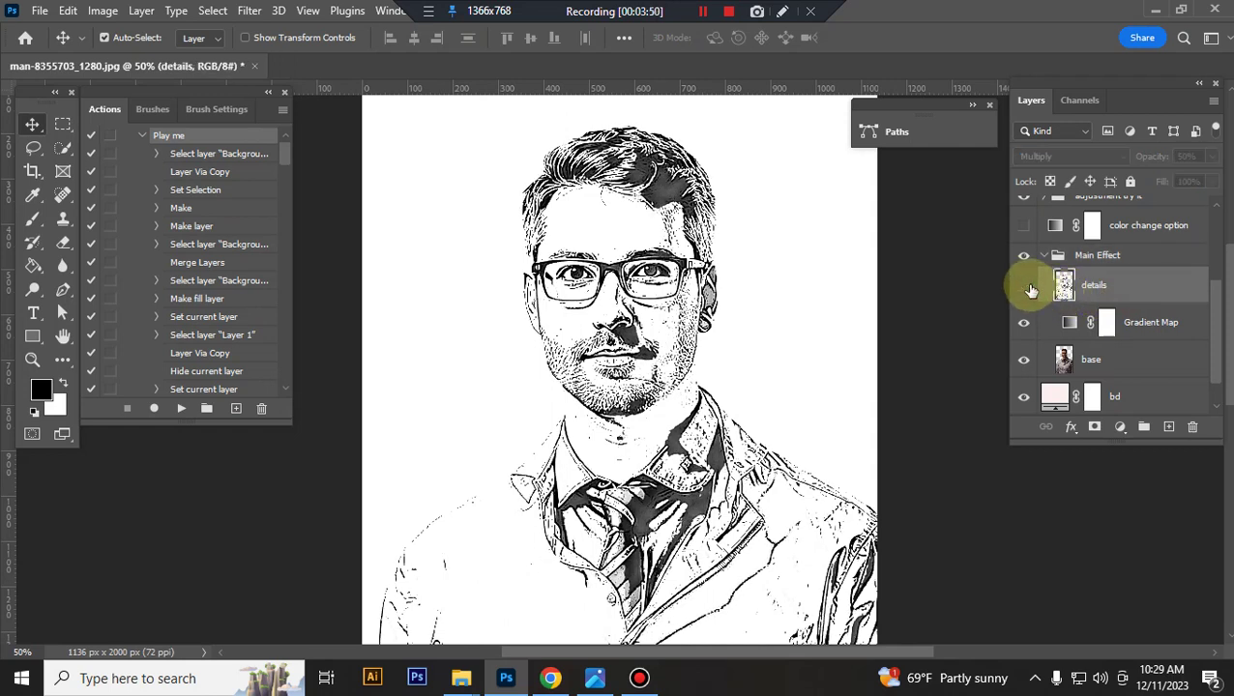
left_click(1027, 287)
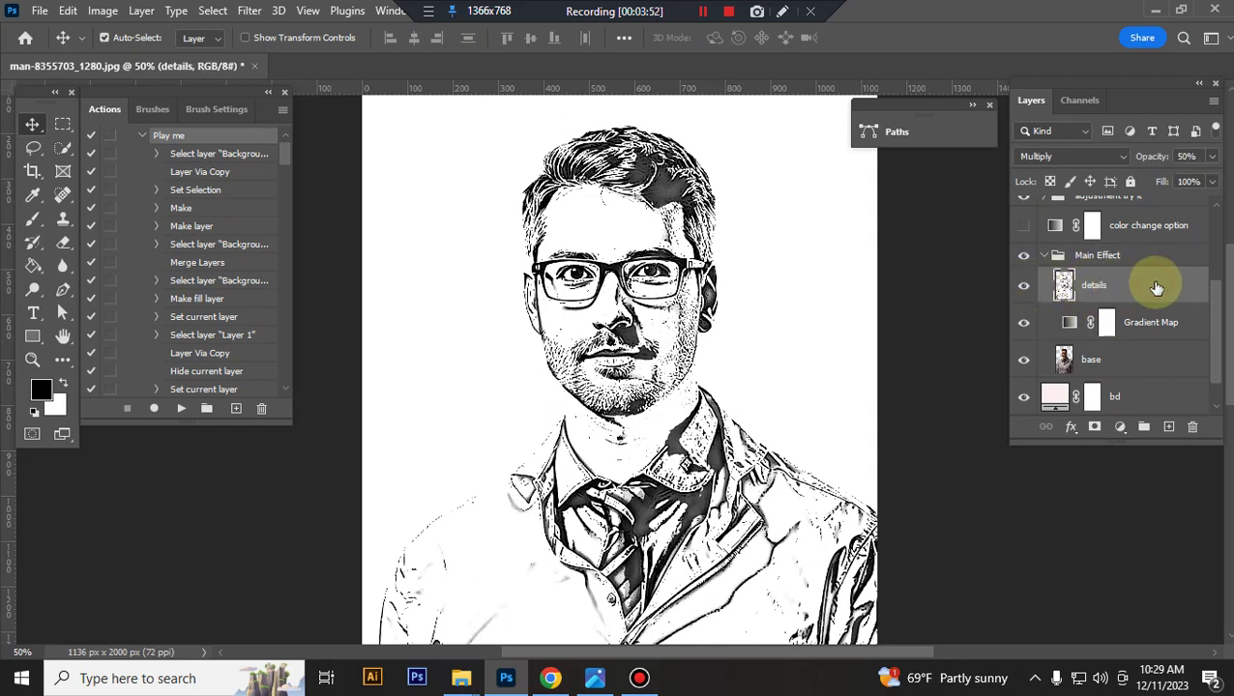
left_click(1211, 156)
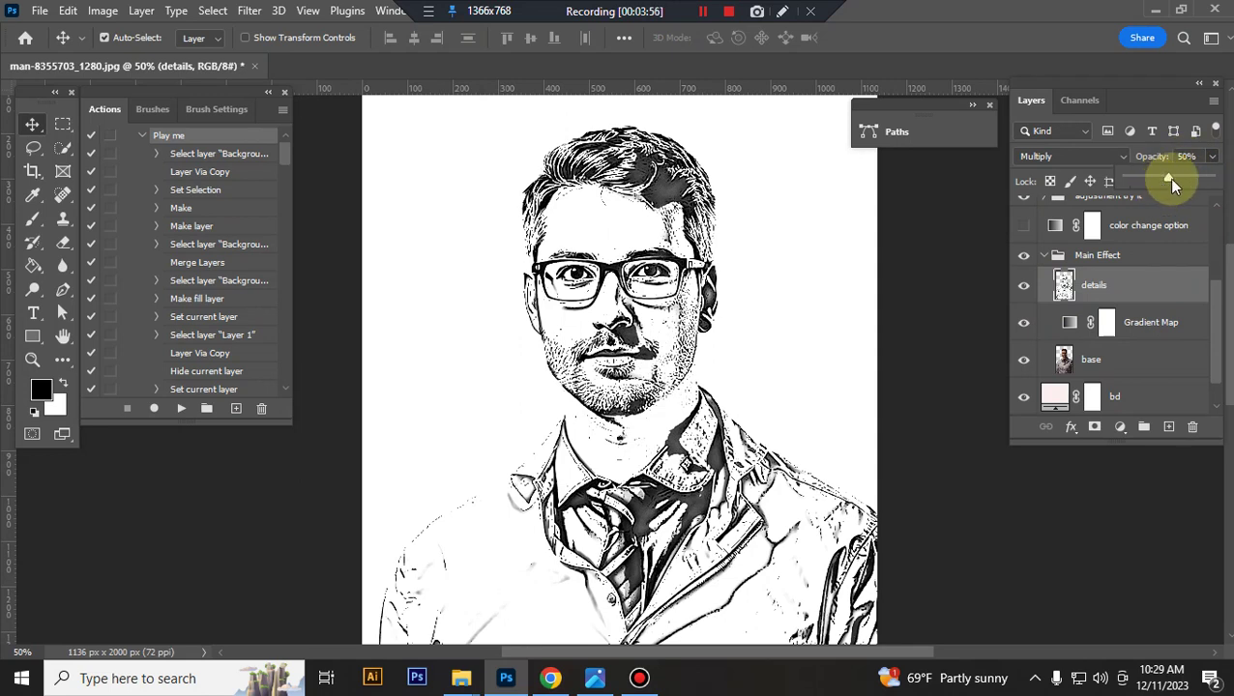
mouse_move(1175, 181)
left_mouse_down()
mouse_move(1209, 178)
mouse_move(1168, 180)
left_mouse_up()
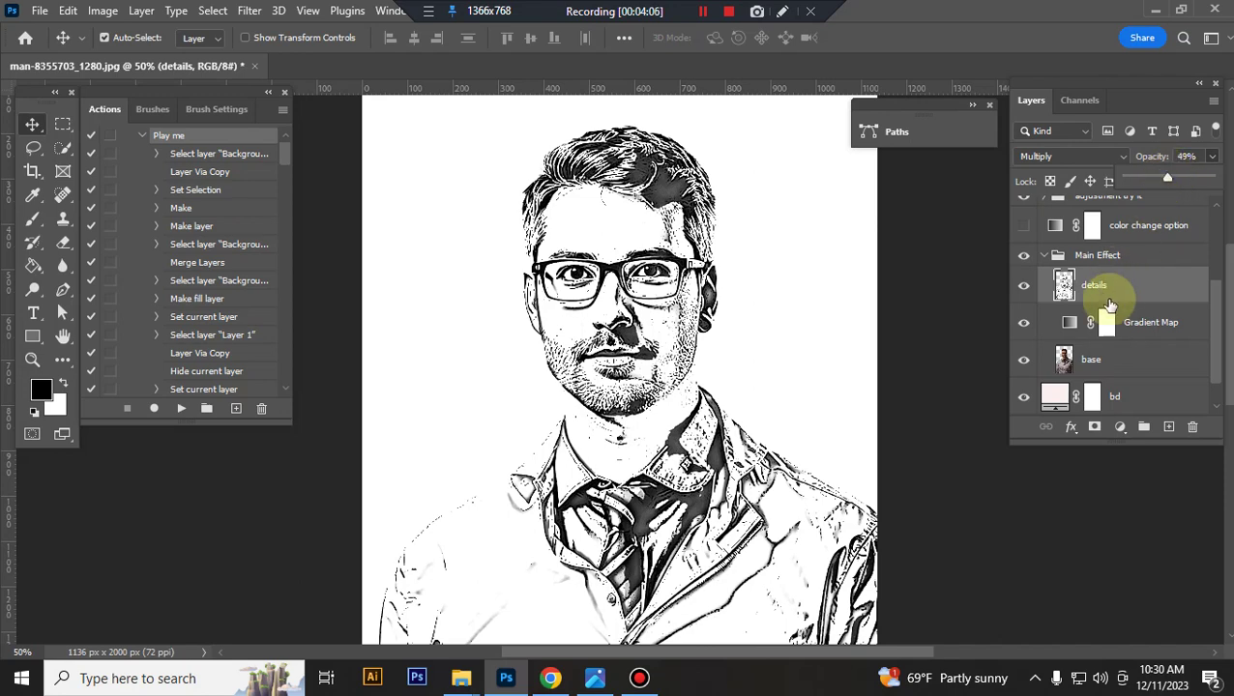
left_click(1107, 322)
- Toggle the Gradient Map layer to compare sketch and colour photo, leaving it on
left_click(1022, 329)
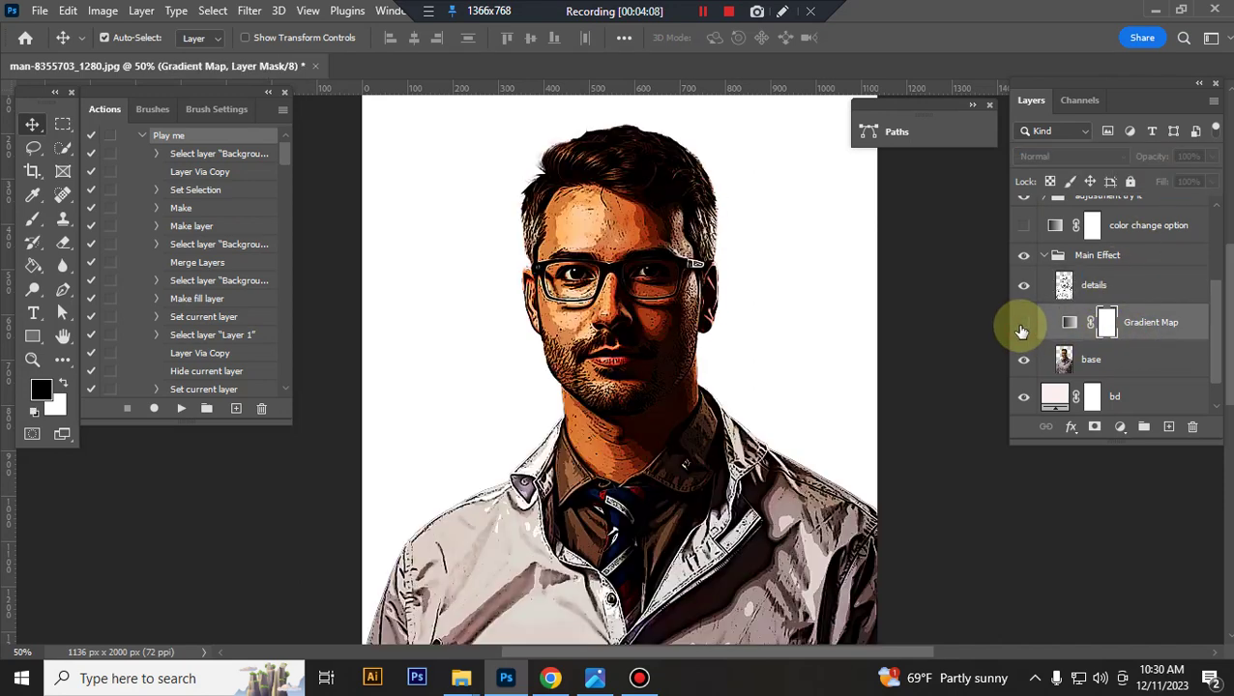
left_click(1023, 329)
left_click(1025, 329)
left_click(1025, 329)
left_click(1024, 330)
left_click(1024, 329)
scroll(1025, 329, "down", 1)
- Hide and reshow the base layer to compare the sketch, then collapse the Main Effect group
left_click(1062, 325)
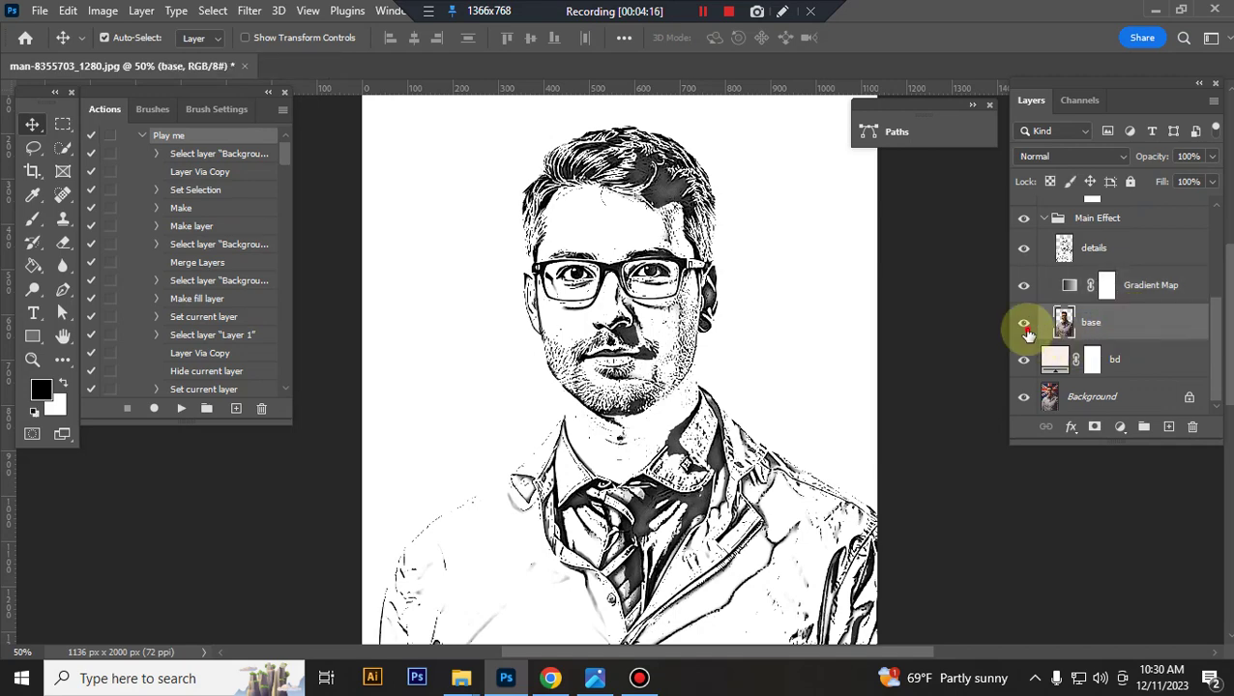
left_click(1024, 328)
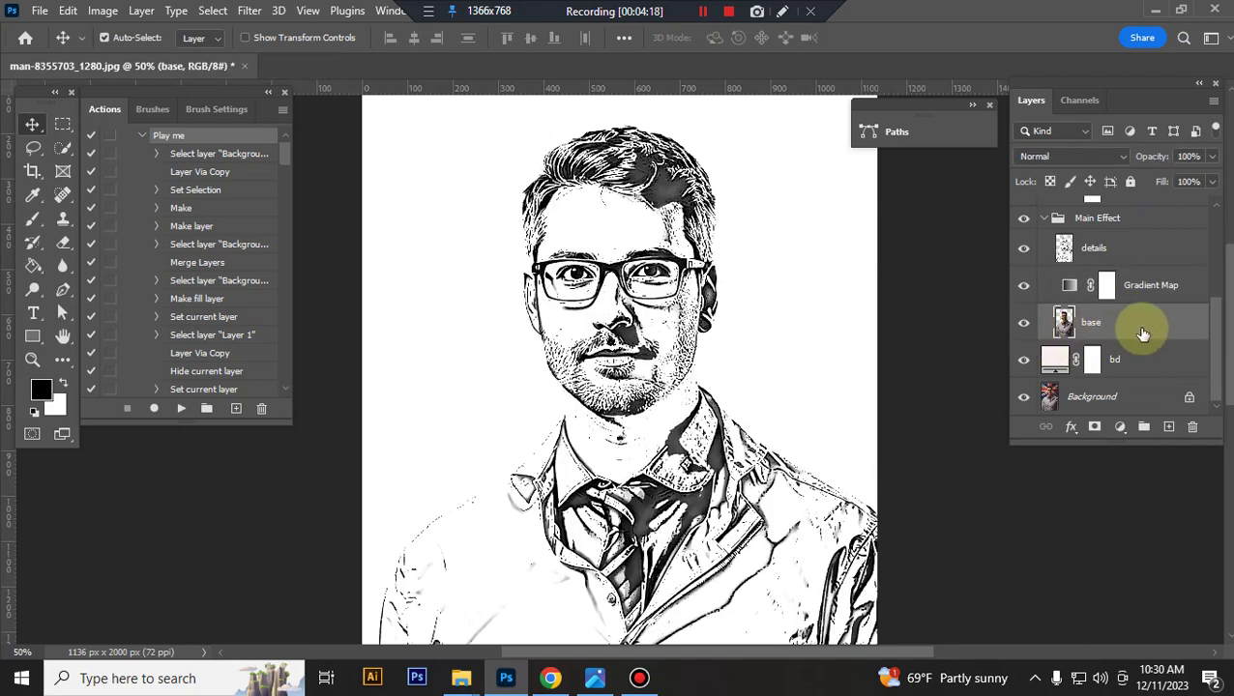
scroll(1144, 333, "up", 1)
scroll(1083, 335, "up", 1)
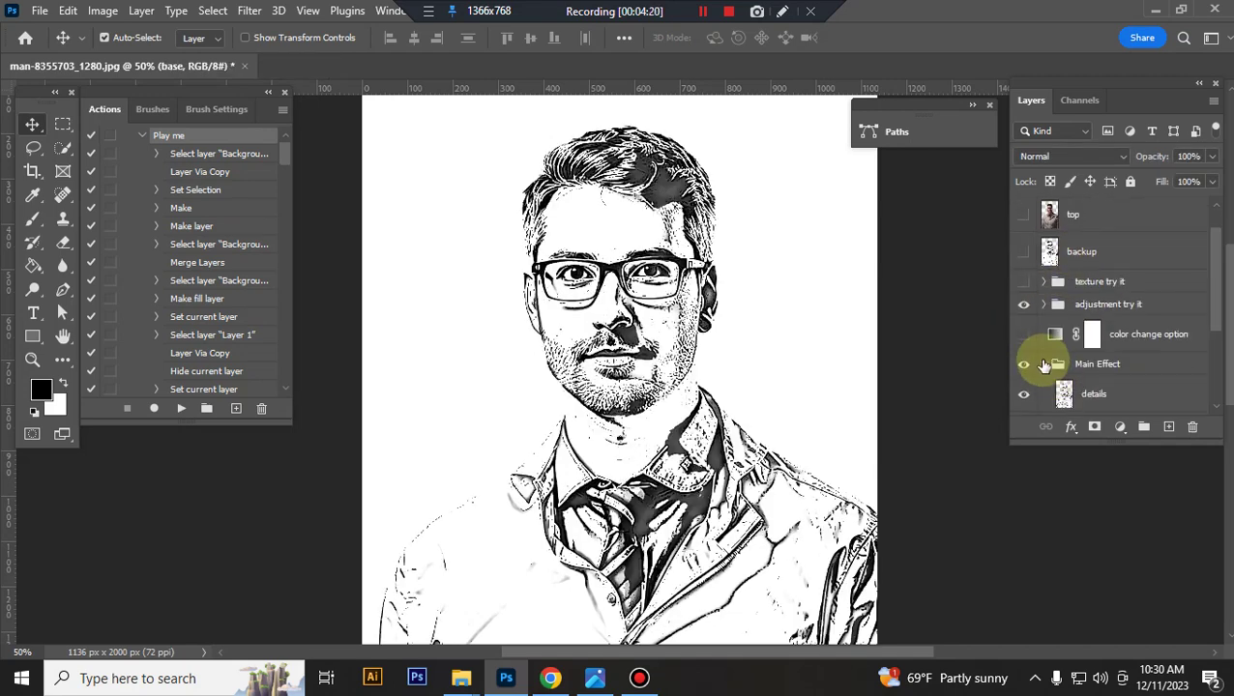
left_click(1045, 365)
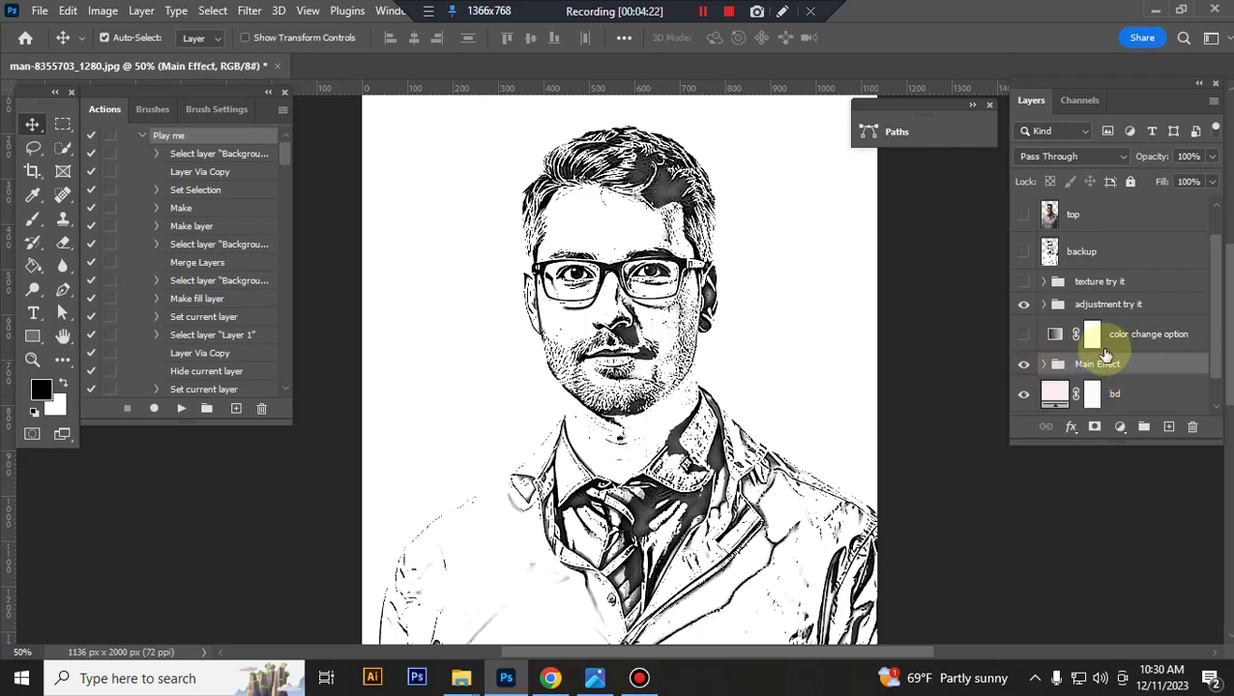
scroll(1117, 354, "down", 1)
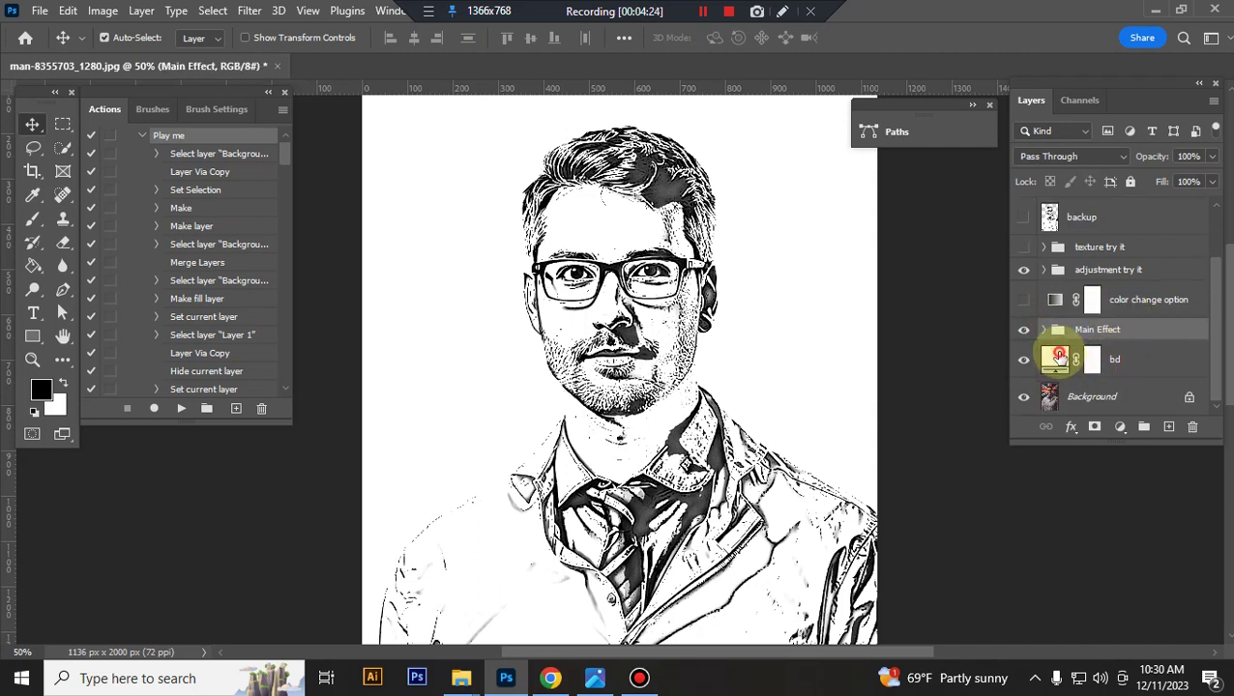
double_click(1057, 357)
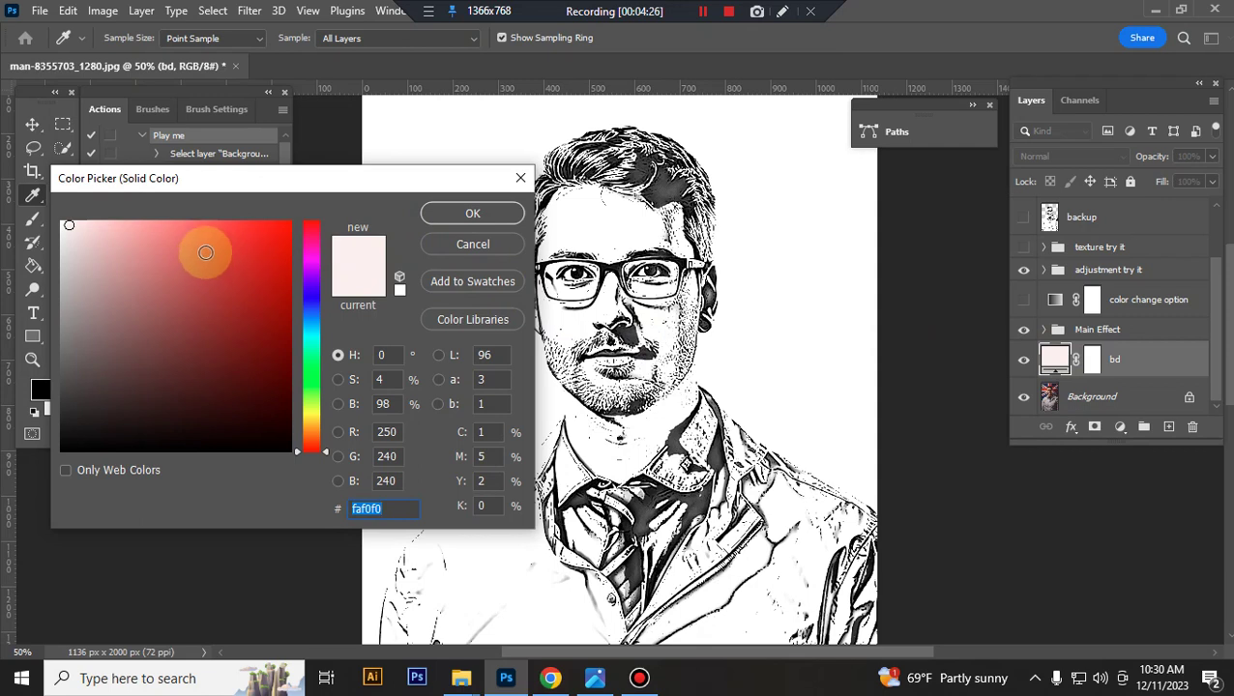
left_click(309, 318)
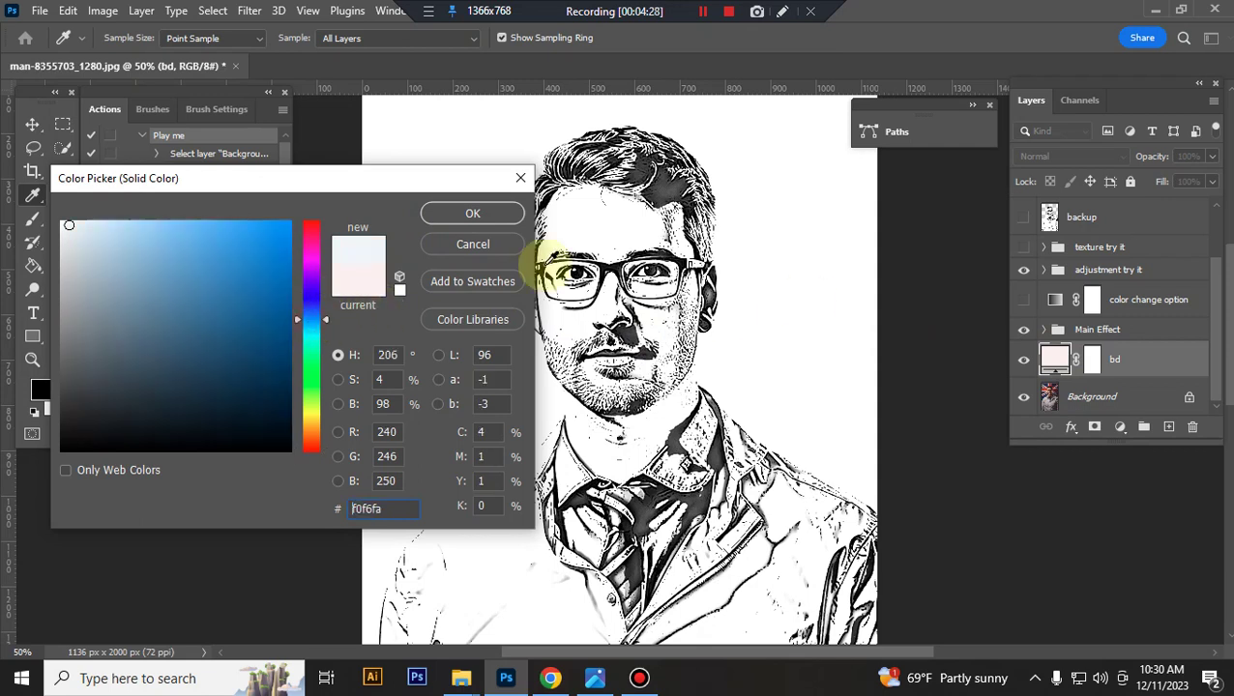
left_click(128, 224)
left_click(127, 224)
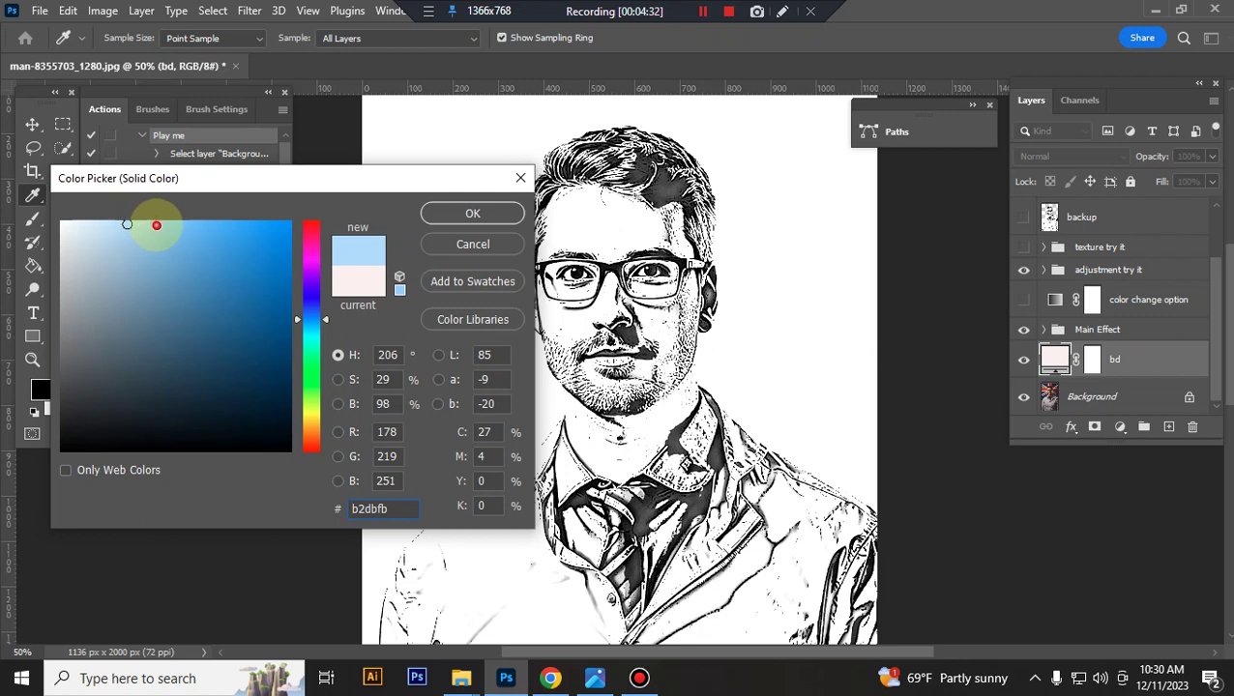
left_click_drag(156, 225, 197, 227)
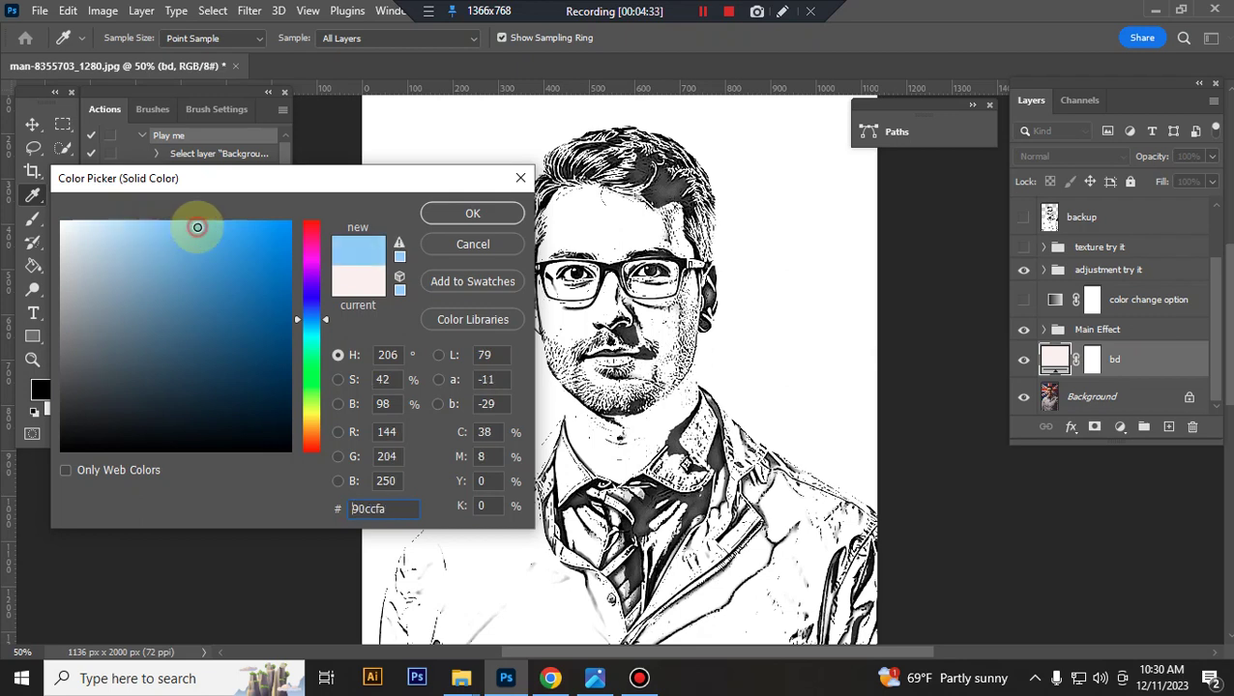
left_click(470, 248)
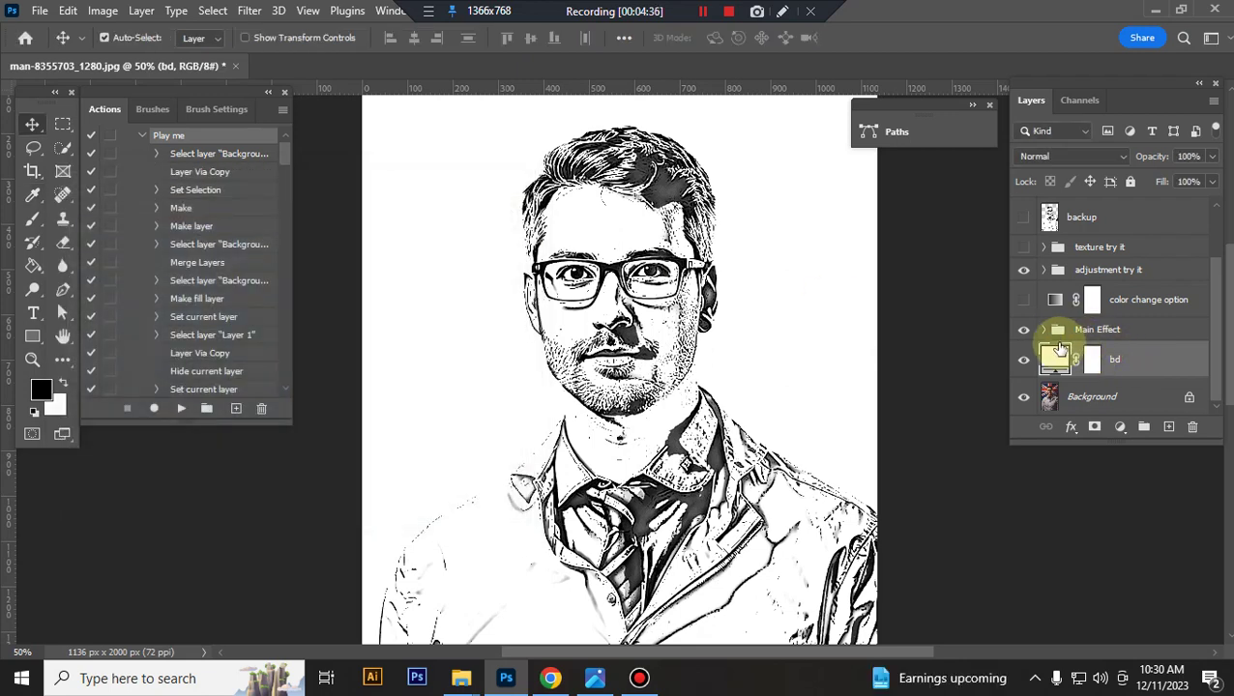